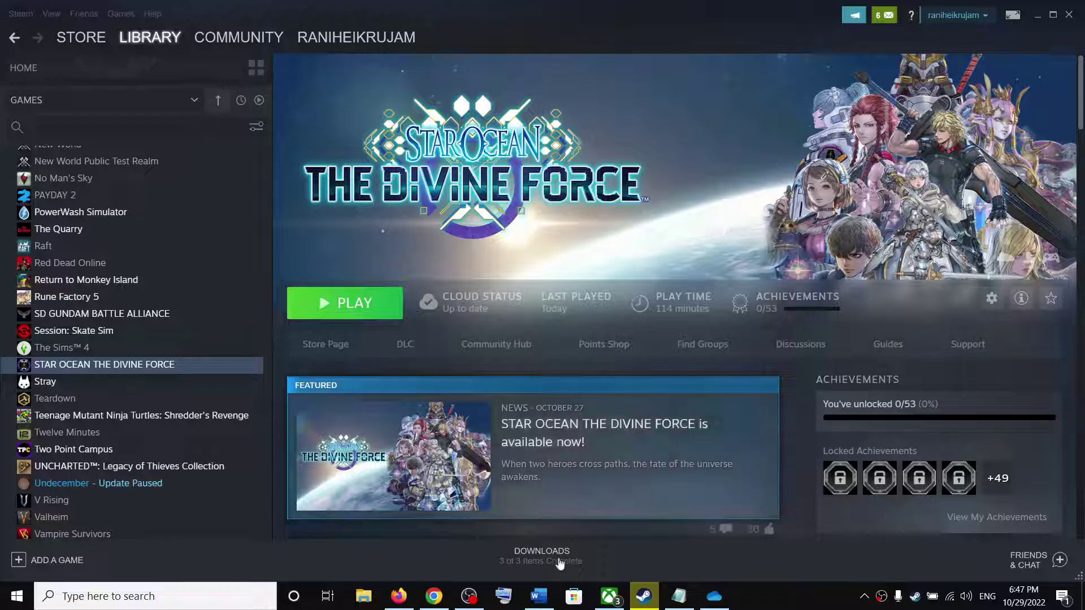
# - Read the Word note on allowing the game exe through Windows Security, then minimize Word
pyautogui.click(538, 596)
pyautogui.moveTo(185, 310)
pyautogui.mouseDown()
pyautogui.moveTo(248, 380)
pyautogui.moveTo(208, 380)
pyautogui.mouseUp()
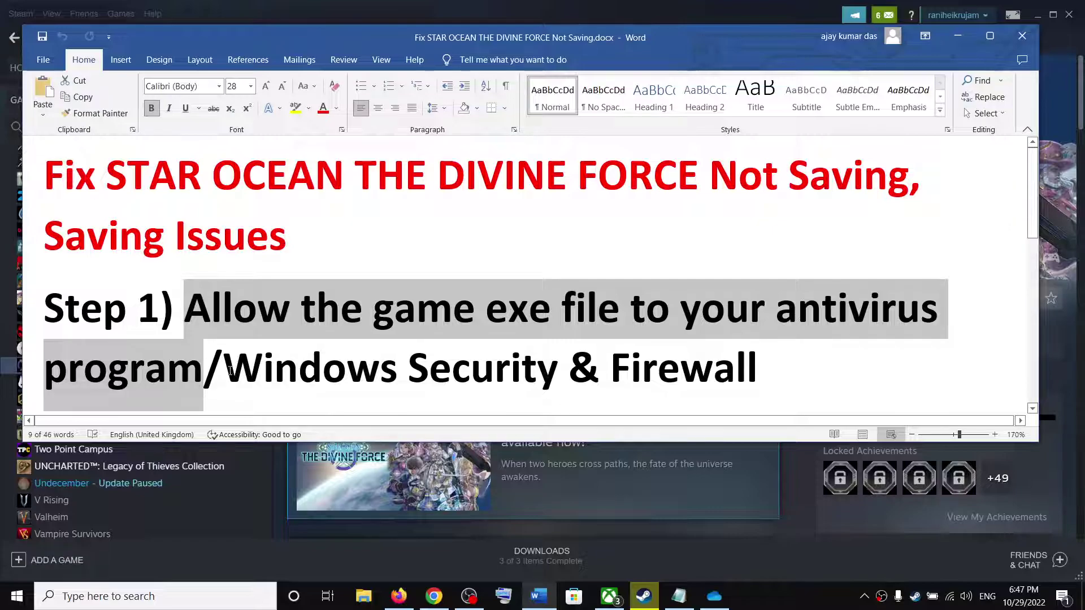
pyautogui.moveTo(227, 370); pyautogui.dragTo(556, 371)
pyautogui.click(957, 36)
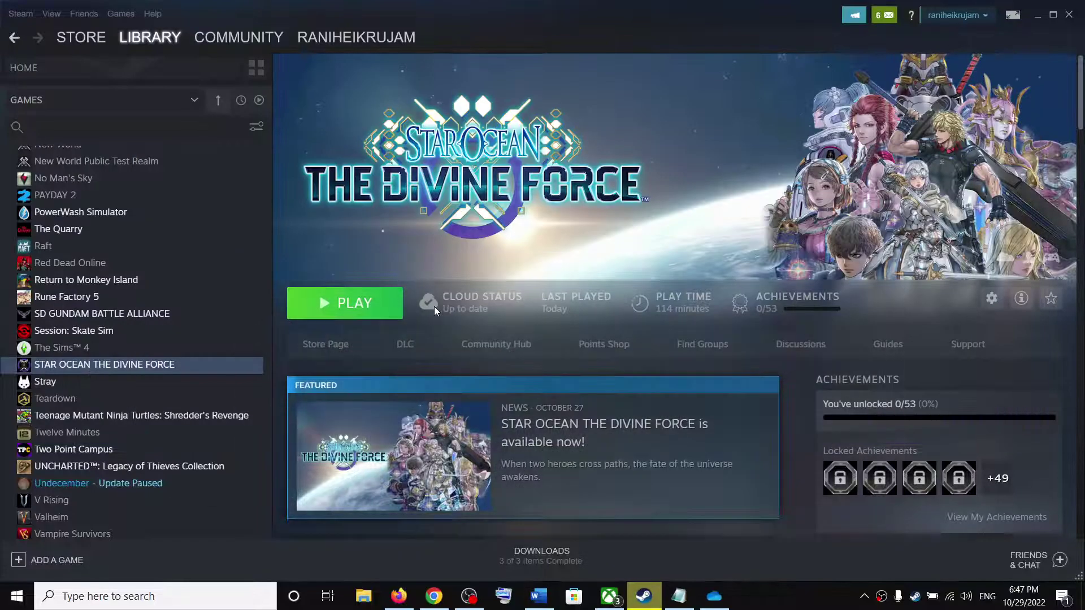
# - Reach Virus & threat protection through Settings, Update & Security, and Windows Security
pyautogui.press('super+i')
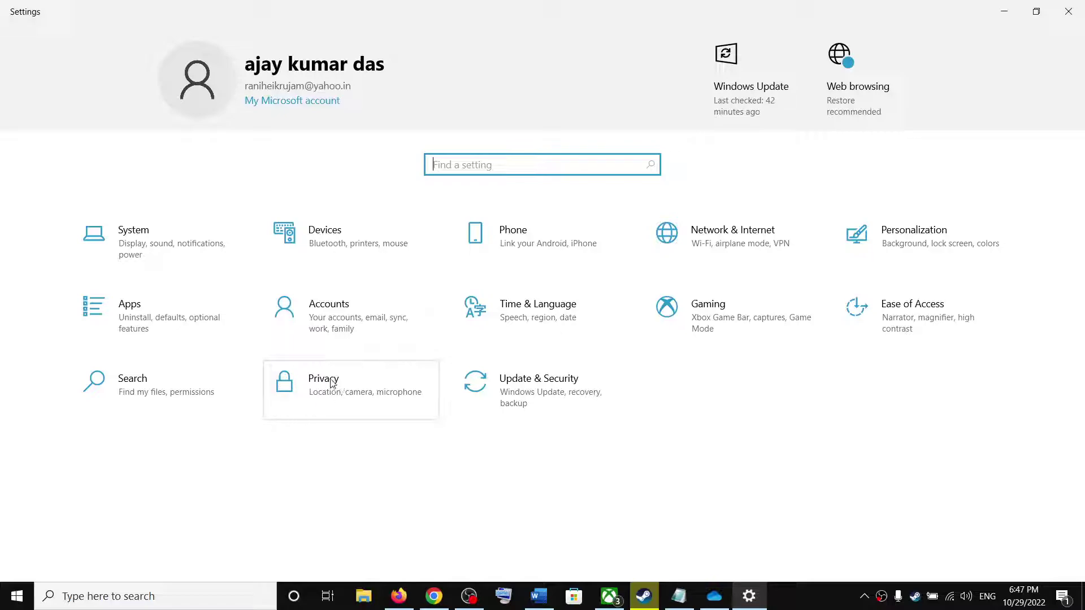
pyautogui.click(527, 391)
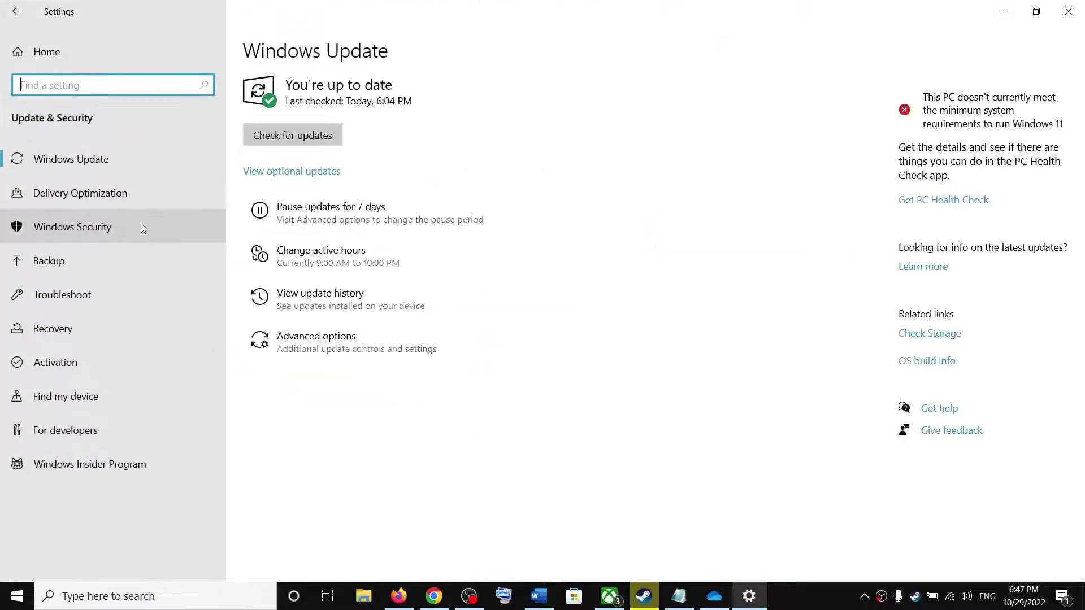
pyautogui.click(117, 227)
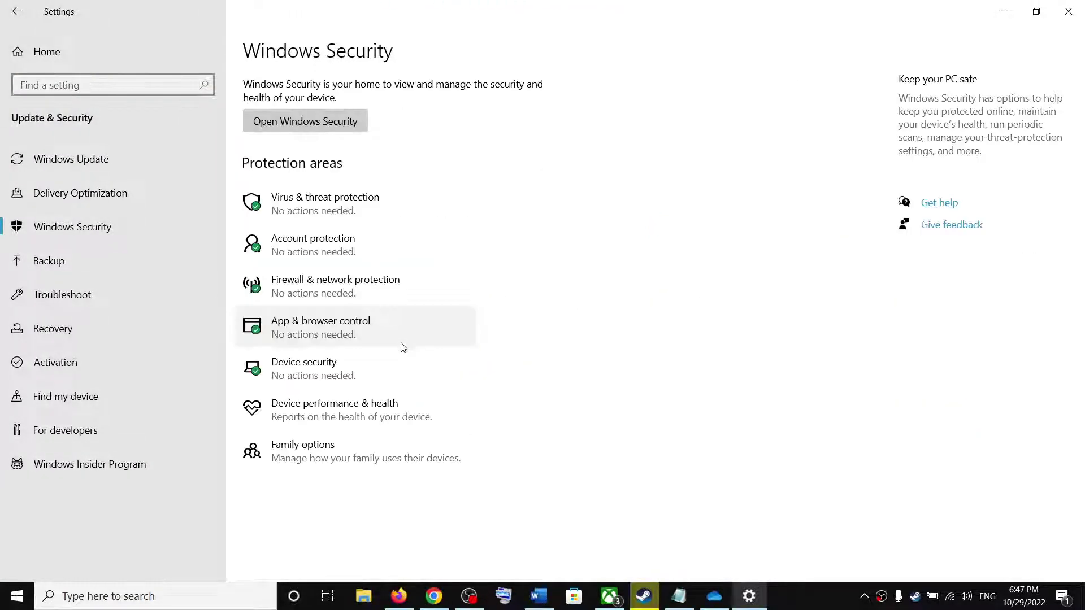
pyautogui.click(315, 212)
pyautogui.scroll(-3, 421, 404)
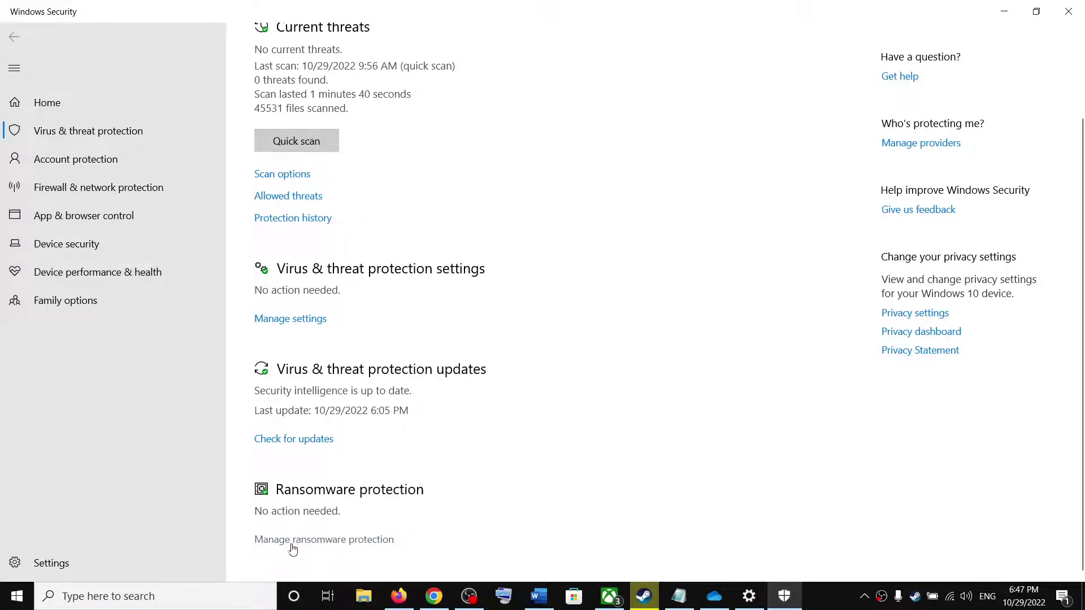
# - Open Controlled folder access allowed apps, check Recently blocked apps, then choose Browse all apps
pyautogui.click(313, 541)
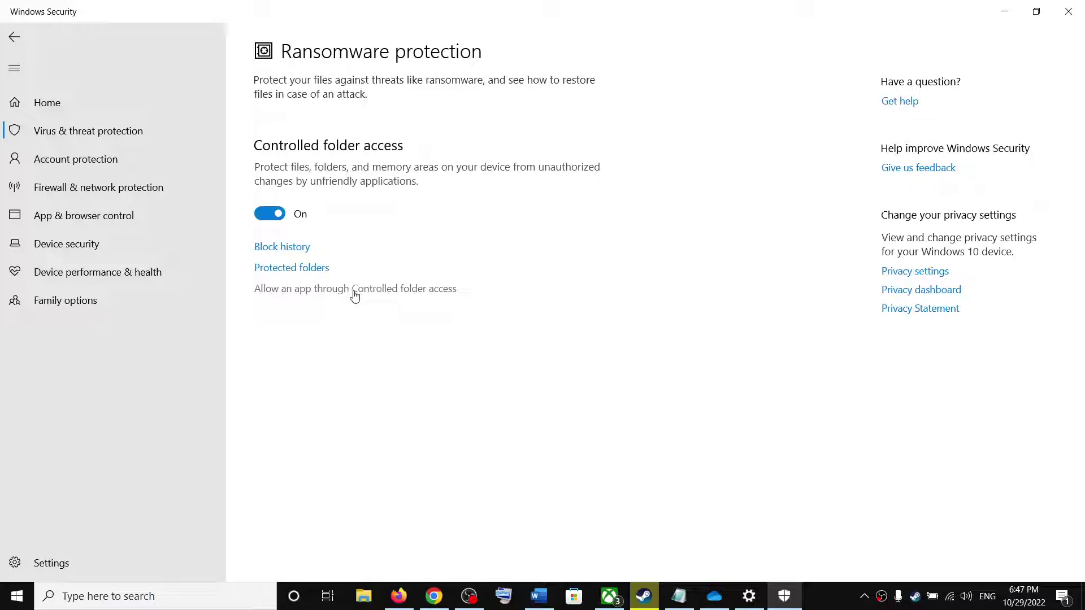
pyautogui.click(353, 290)
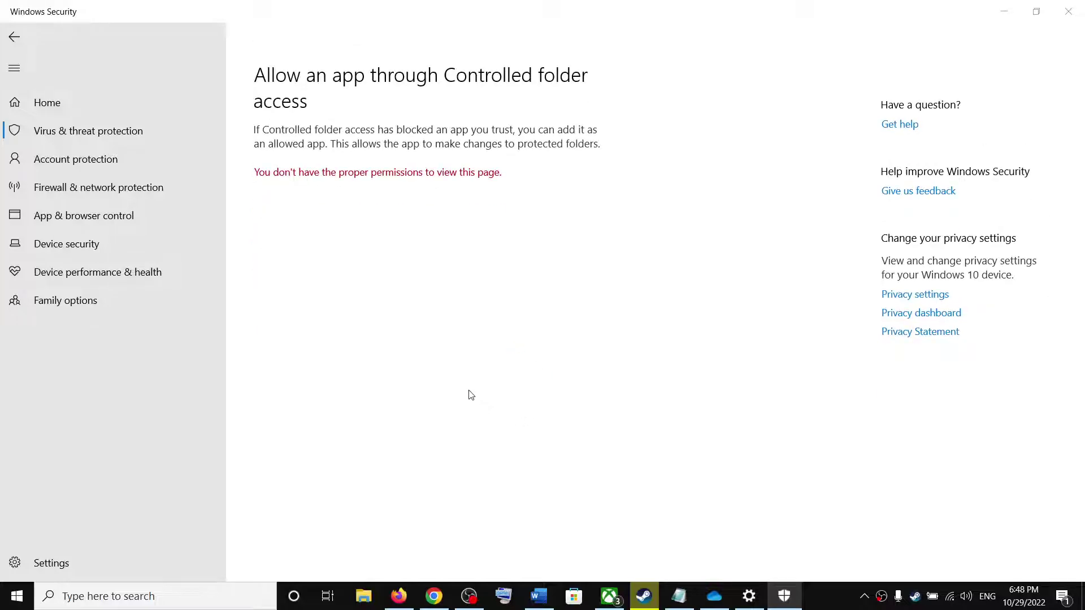
pyautogui.scroll(-1, 450, 233)
pyautogui.click(314, 98)
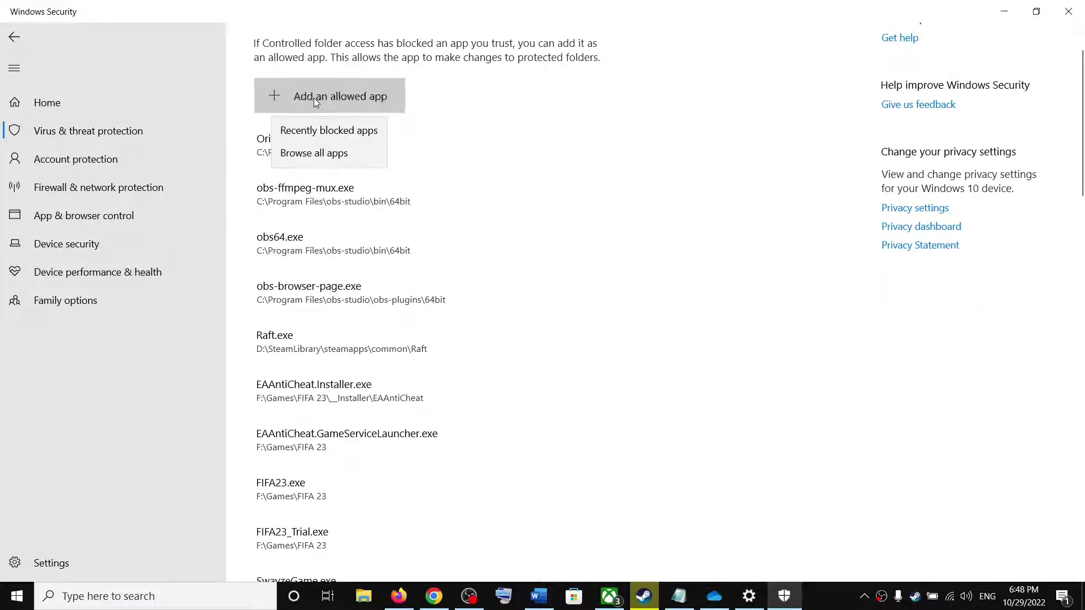
pyautogui.click(314, 130)
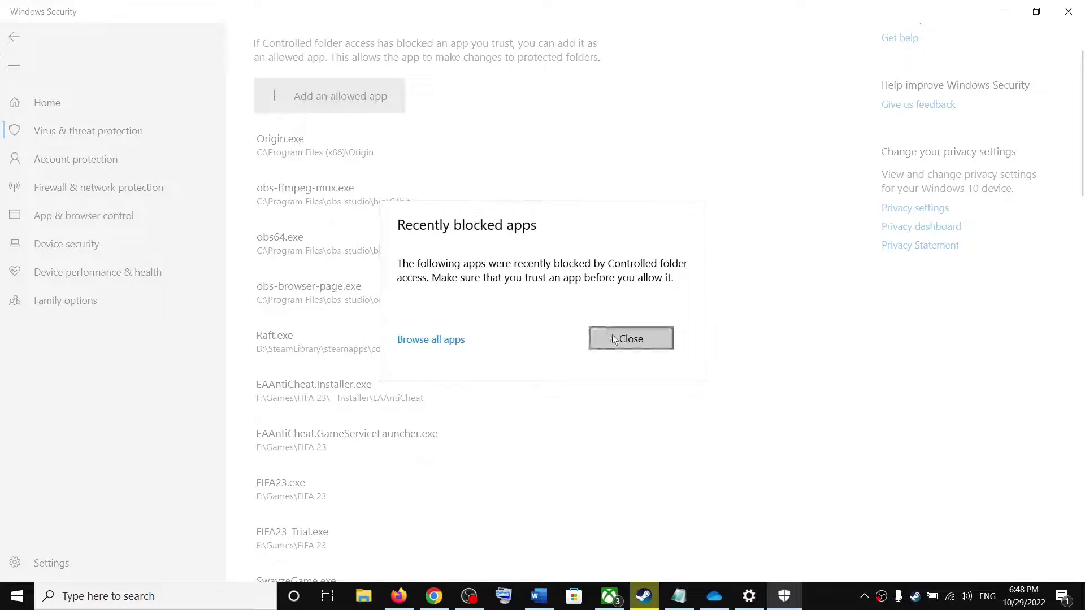
pyautogui.click(630, 339)
pyautogui.click(313, 96)
pyautogui.click(313, 152)
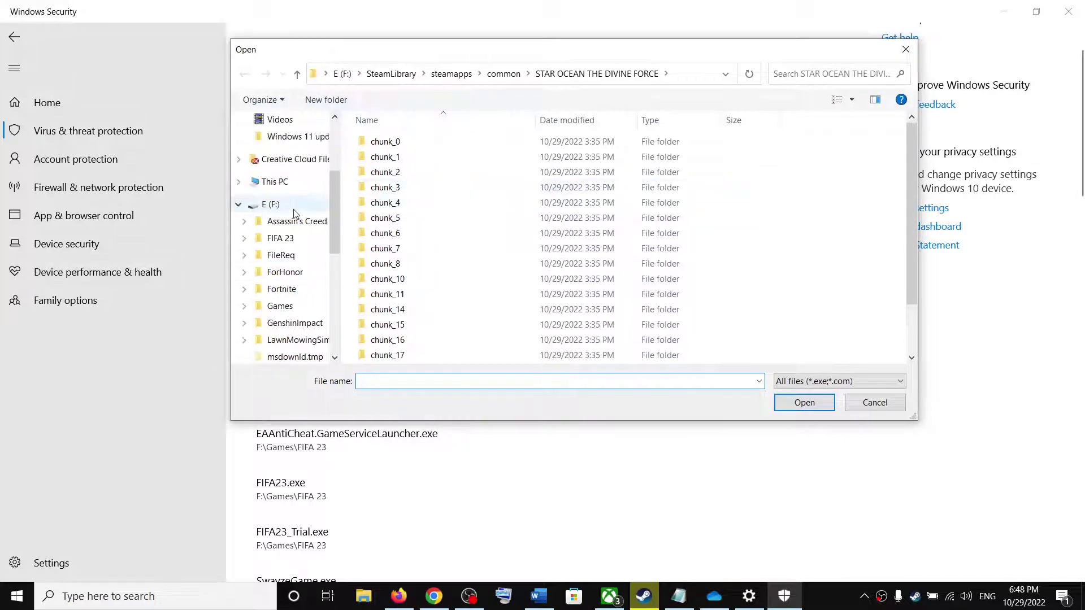
pyautogui.scroll(1, 295, 210)
# - Look for the game under C:\Program Files (x86)\Steam\steamapps\common
pyautogui.click(311, 235)
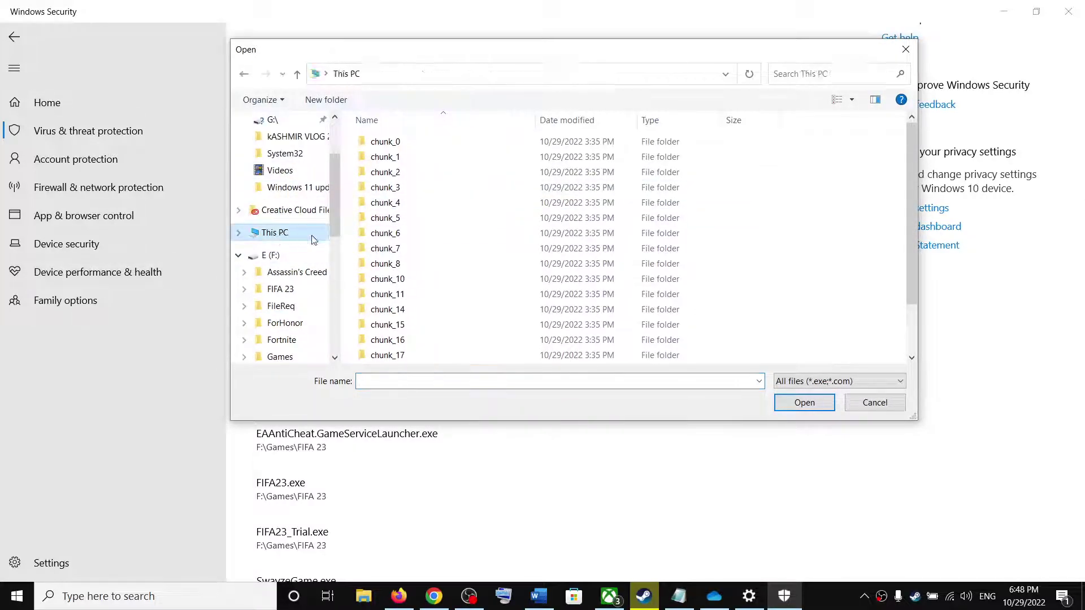
pyautogui.doubleClick(443, 289)
pyautogui.scroll(-3, 437, 295)
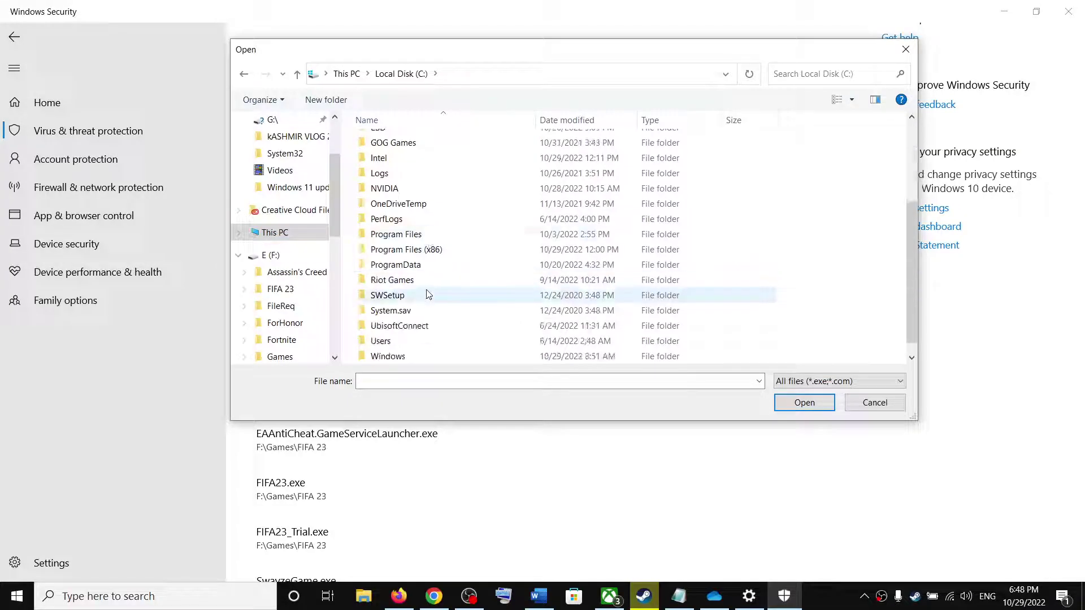
pyautogui.doubleClick(413, 252)
pyautogui.scroll(-3, 405, 280)
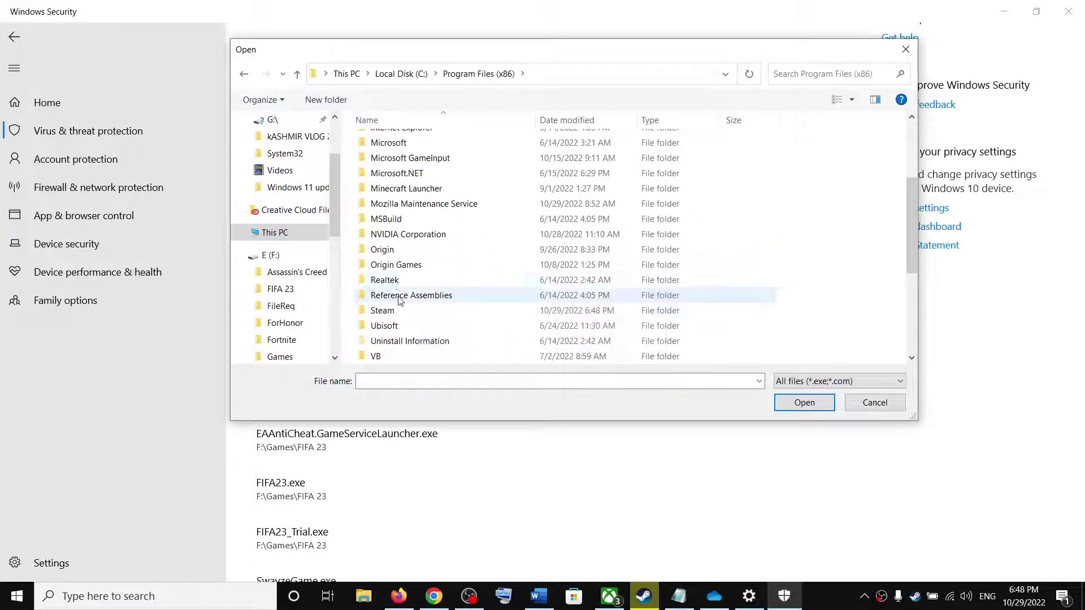
pyautogui.doubleClick(396, 311)
pyautogui.scroll(-3, 408, 275)
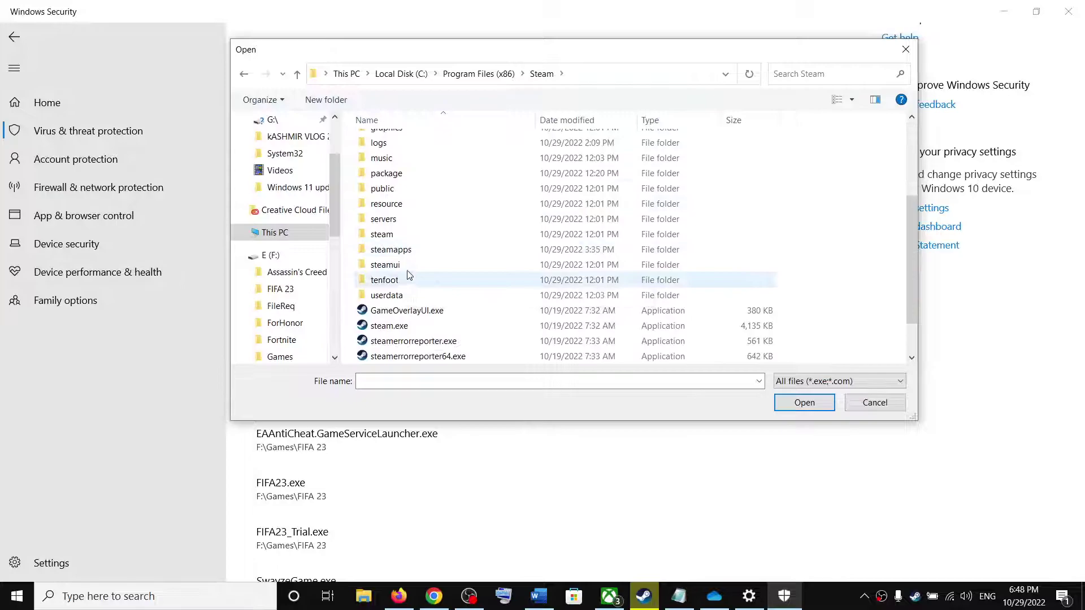
pyautogui.doubleClick(391, 249)
pyautogui.click(387, 142)
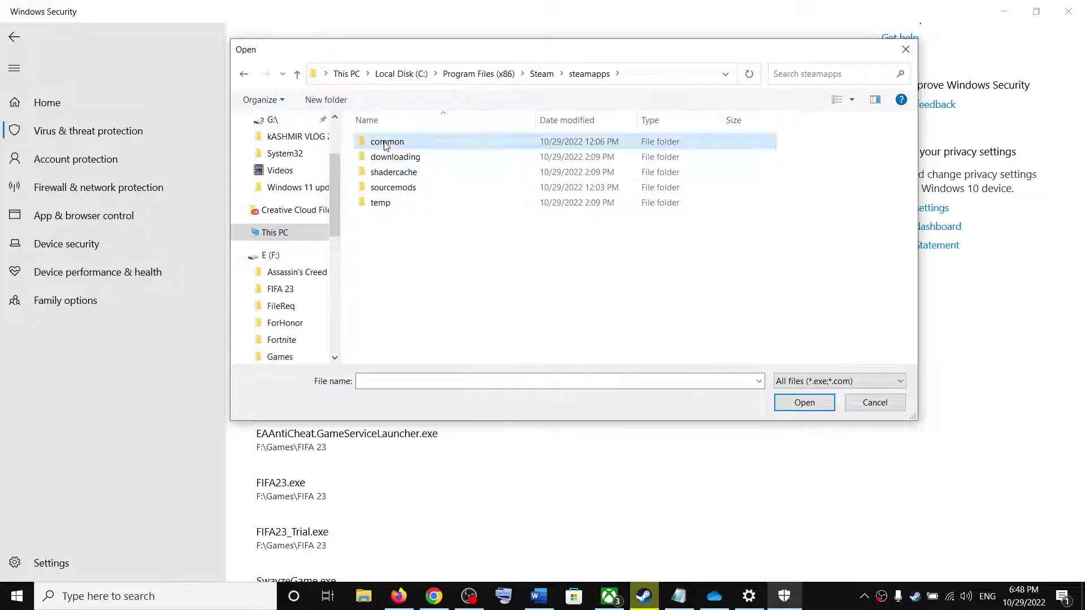
pyautogui.doubleClick(388, 142)
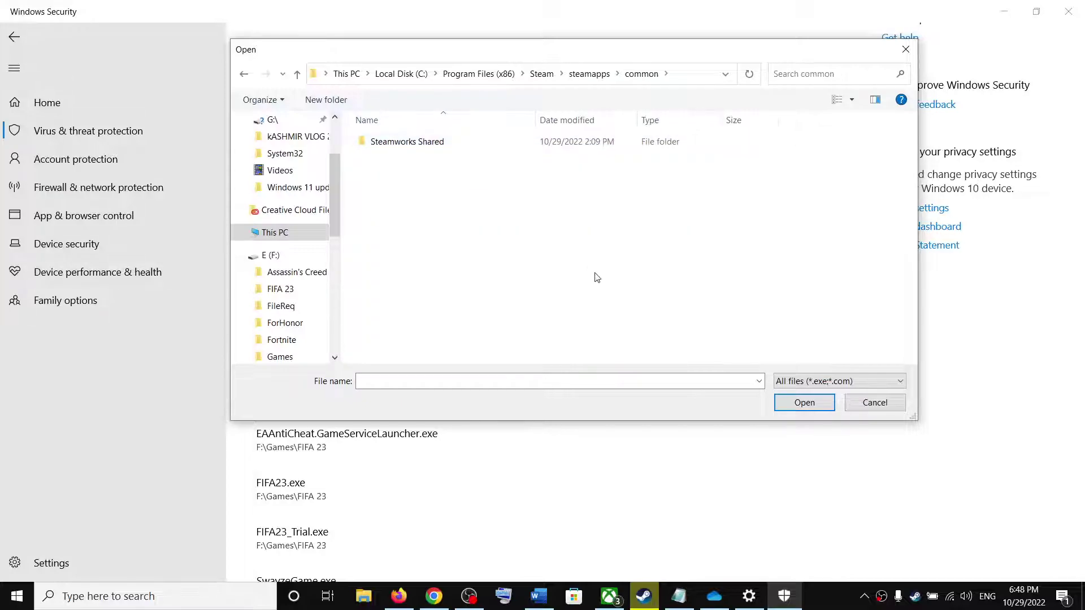
# - Allow F:\SteamLibrary\steamapps\common\STAR OCEAN THE DIVINE FORCE\SO6.exe through Controlled folder access
pyautogui.click(270, 255)
pyautogui.scroll(-3, 494, 259)
pyautogui.scroll(-2, 479, 288)
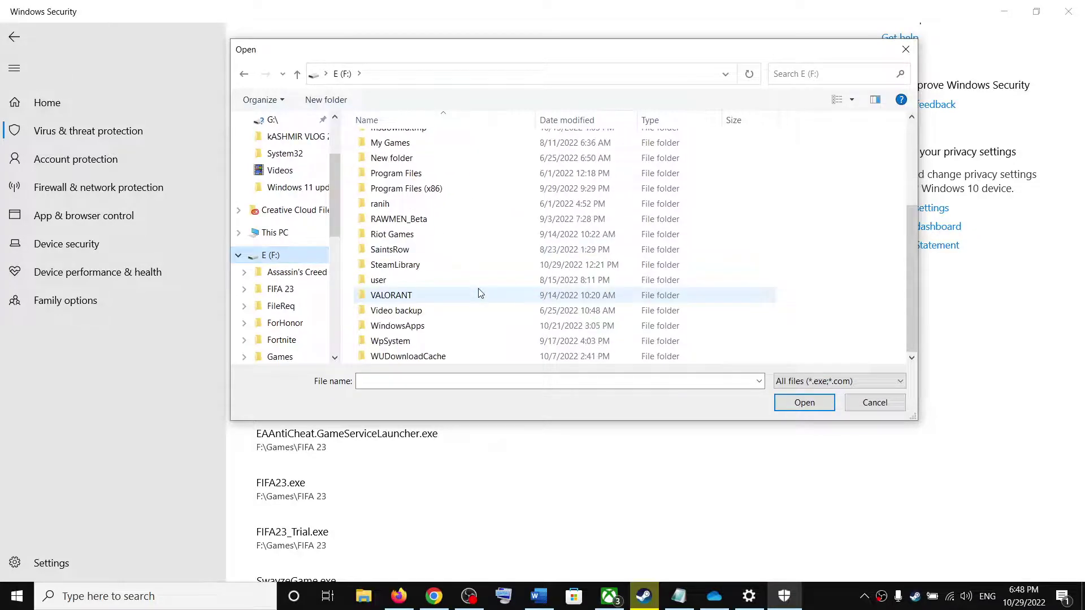
pyautogui.scroll(3, 480, 294)
pyautogui.scroll(-1, 420, 294)
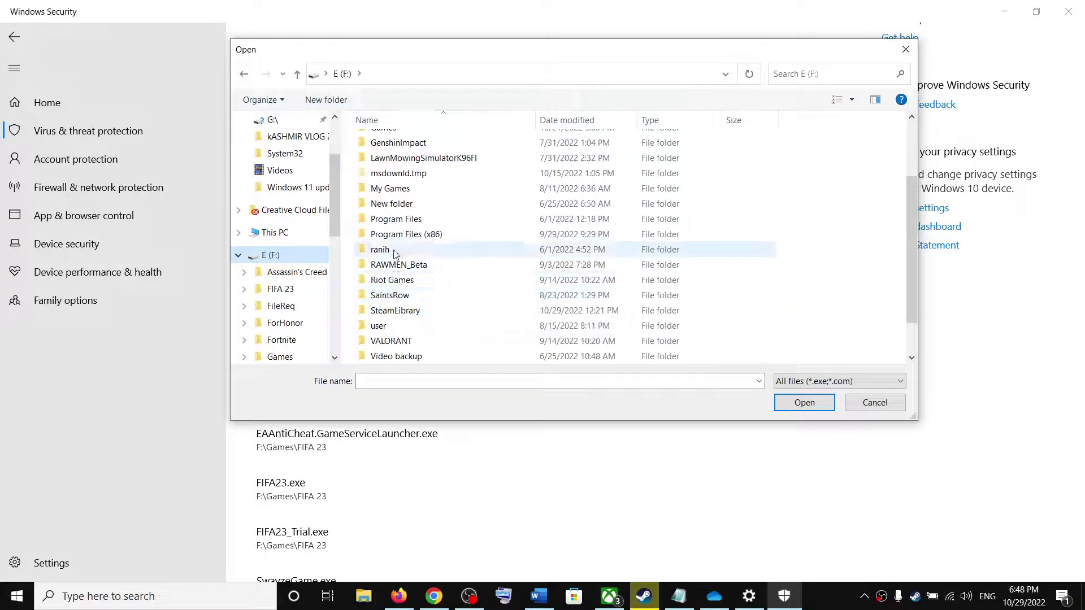
pyautogui.doubleClick(395, 310)
pyautogui.doubleClick(390, 143)
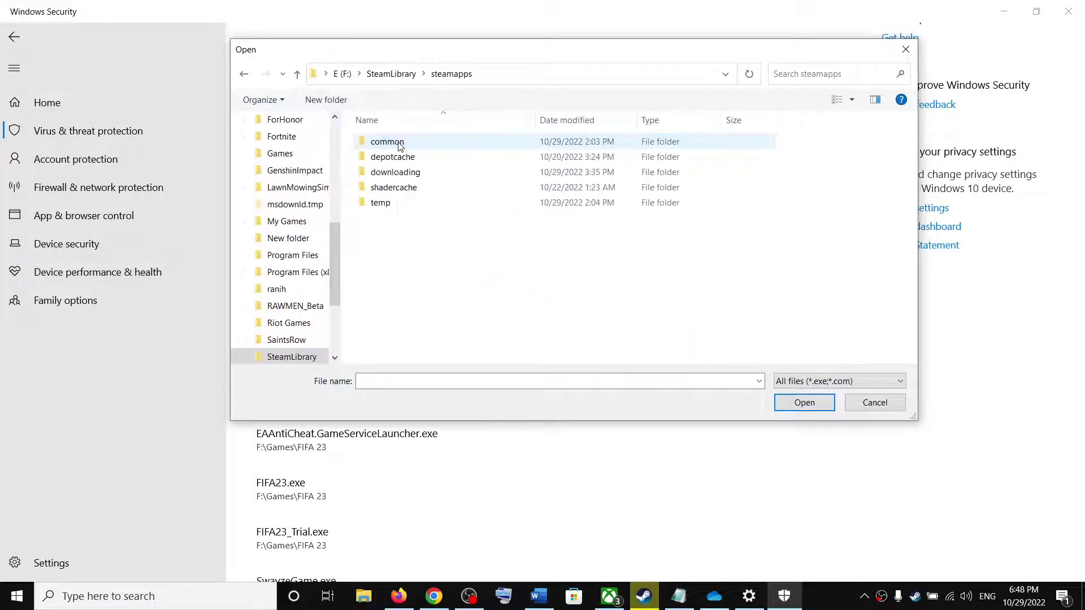
pyautogui.click(388, 142)
pyautogui.doubleClick(400, 146)
pyautogui.scroll(-5, 425, 255)
pyautogui.scroll(-5, 424, 288)
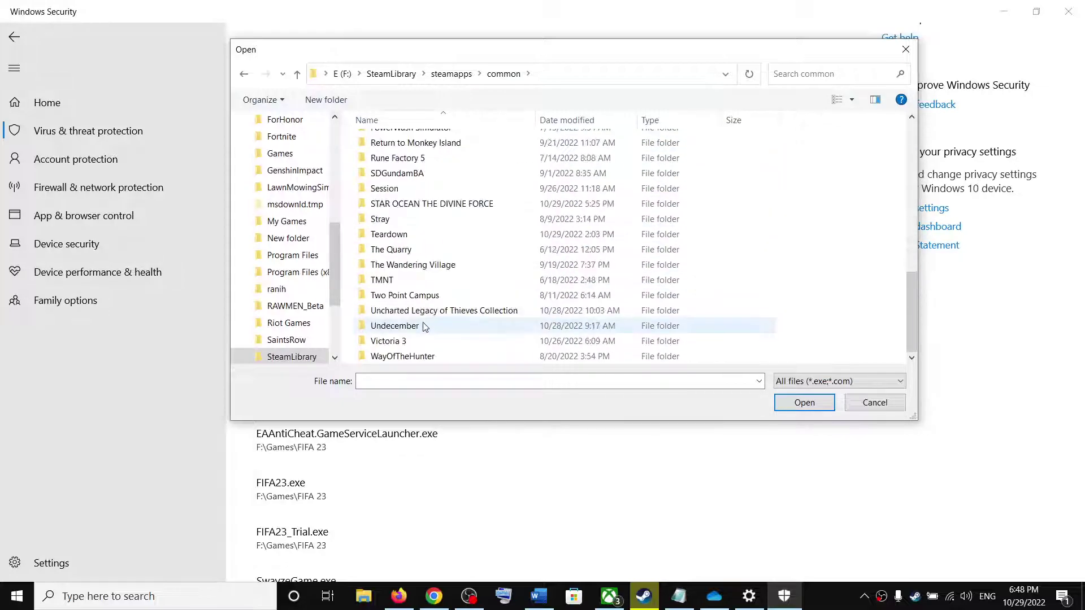
pyautogui.click(411, 206)
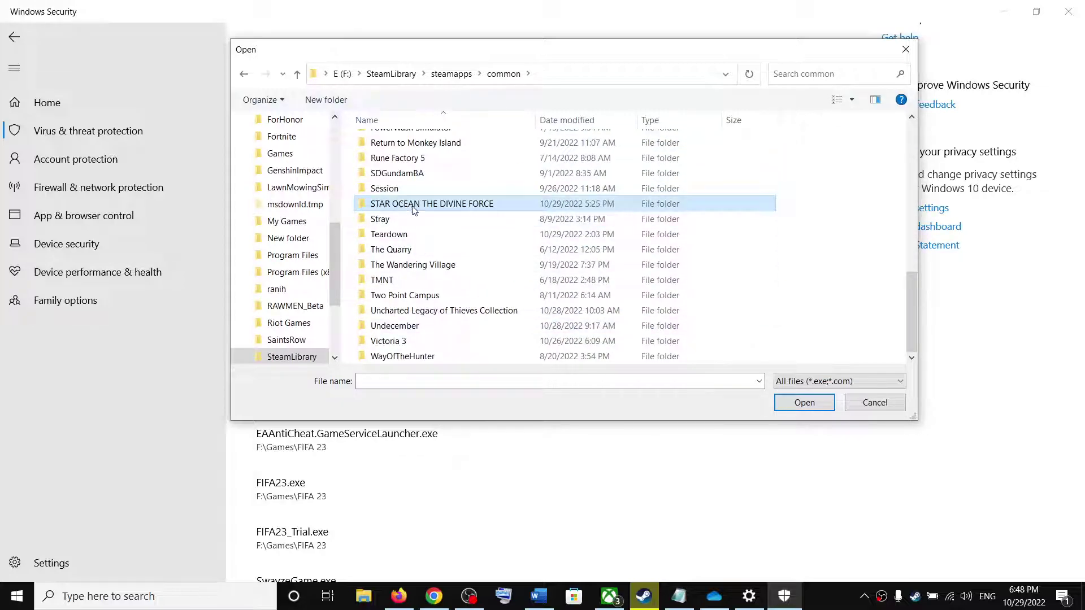
pyautogui.doubleClick(413, 206)
pyautogui.scroll(-5, 399, 272)
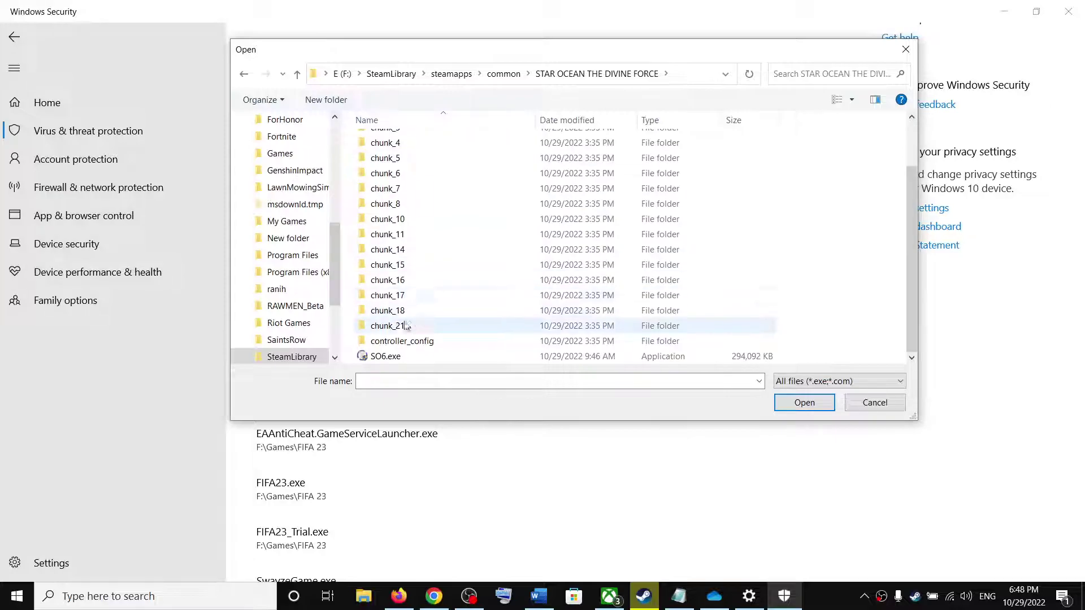
pyautogui.click(388, 357)
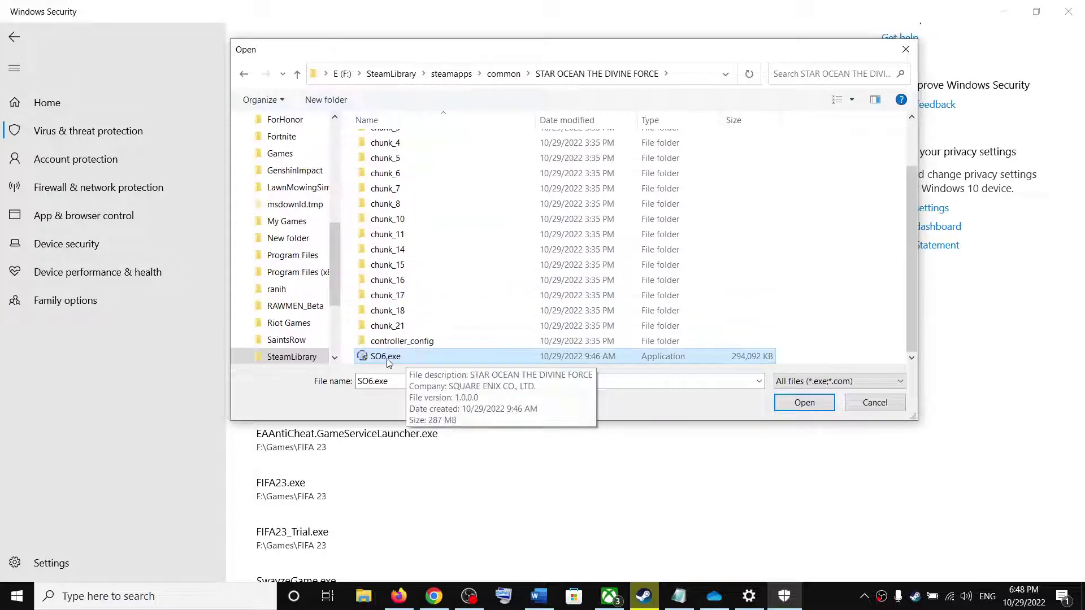
pyautogui.click(805, 403)
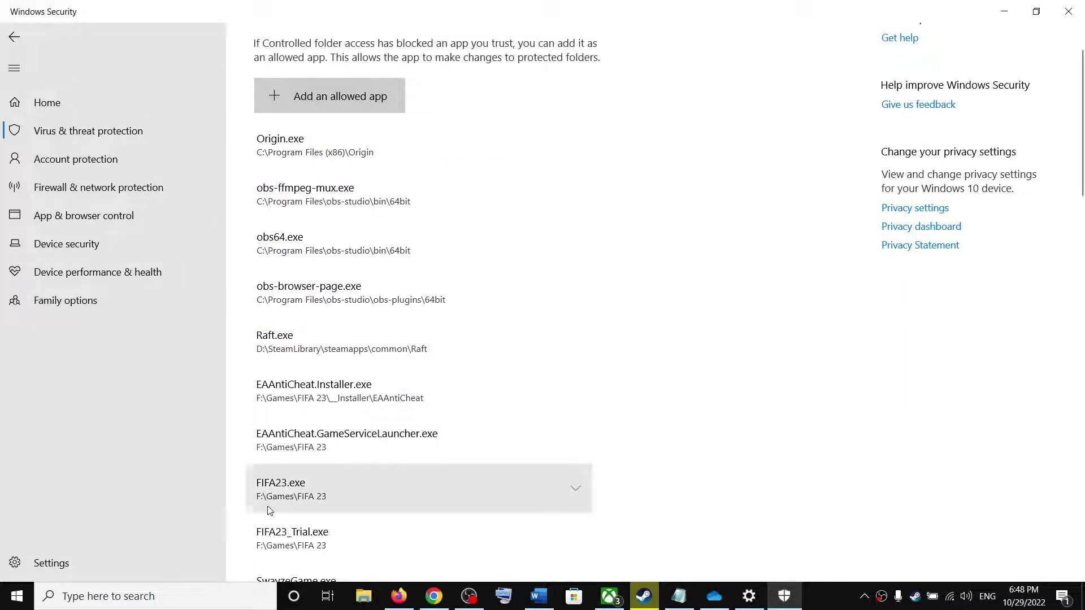
# - Go to Windows Defender Firewall via Control Panel's System and Security
pyautogui.click(153, 596)
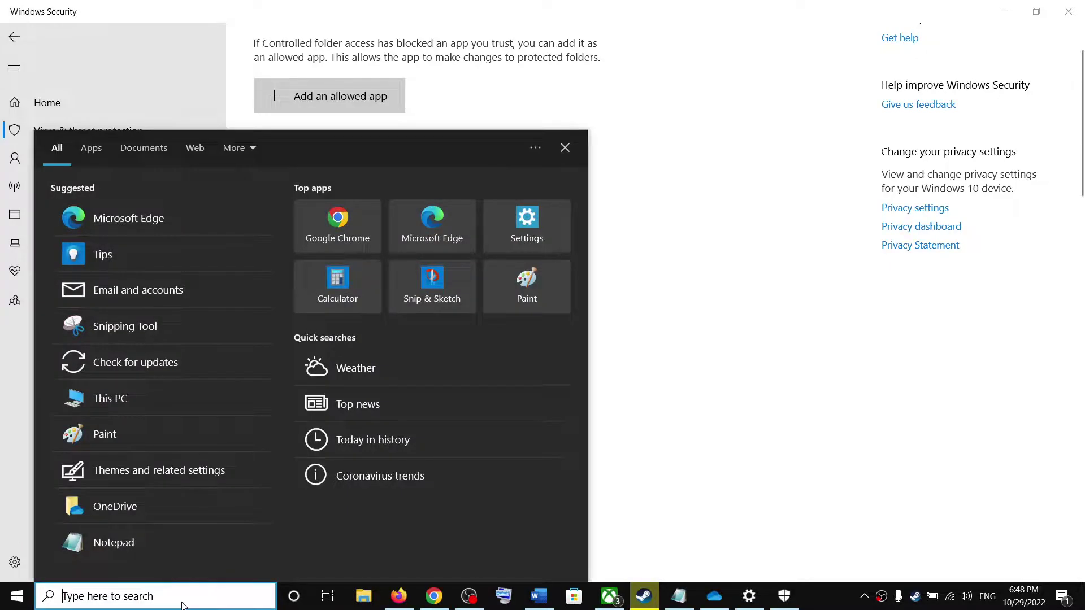
pyautogui.write('control')
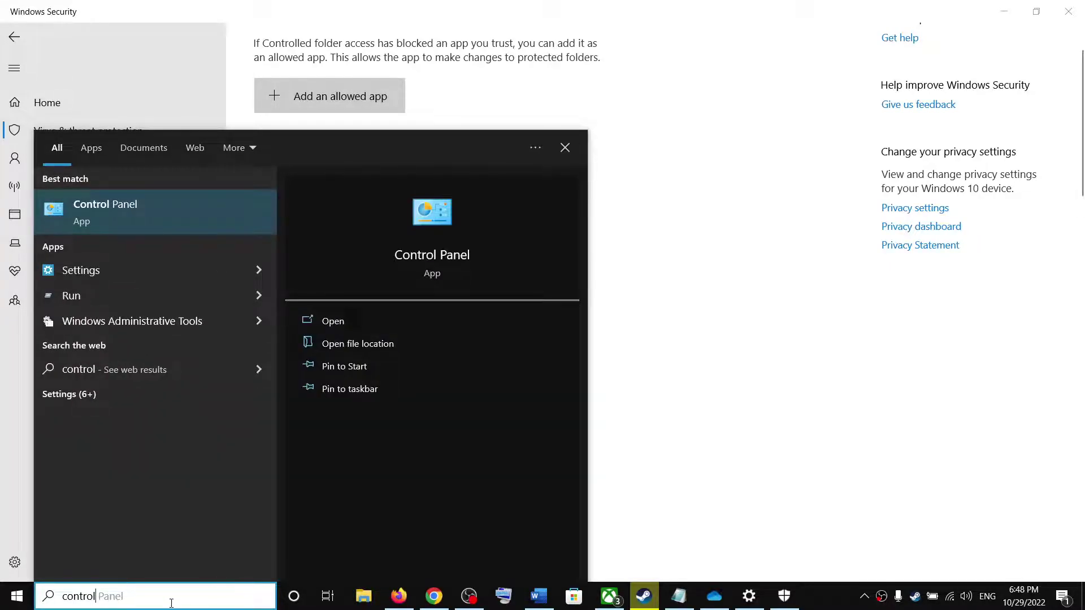
pyautogui.write(' panel')
pyautogui.click(124, 225)
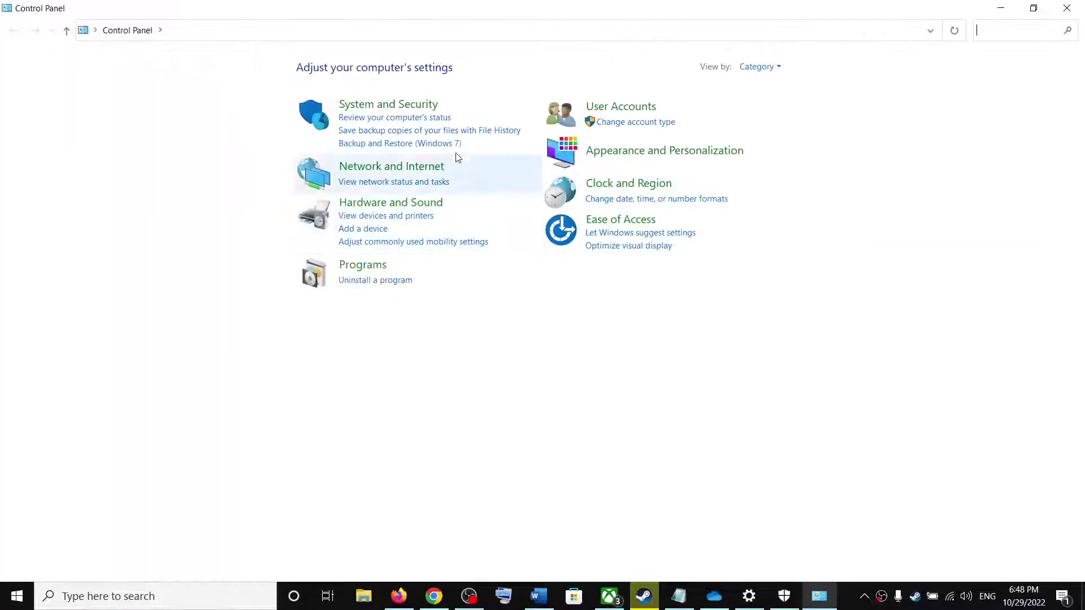
pyautogui.click(374, 104)
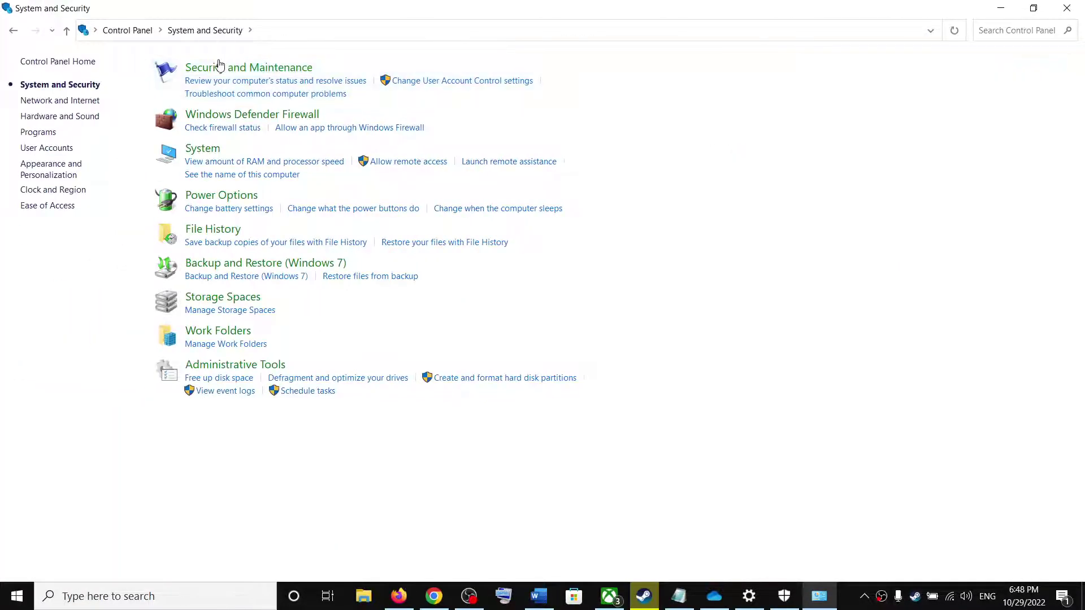
pyautogui.click(244, 115)
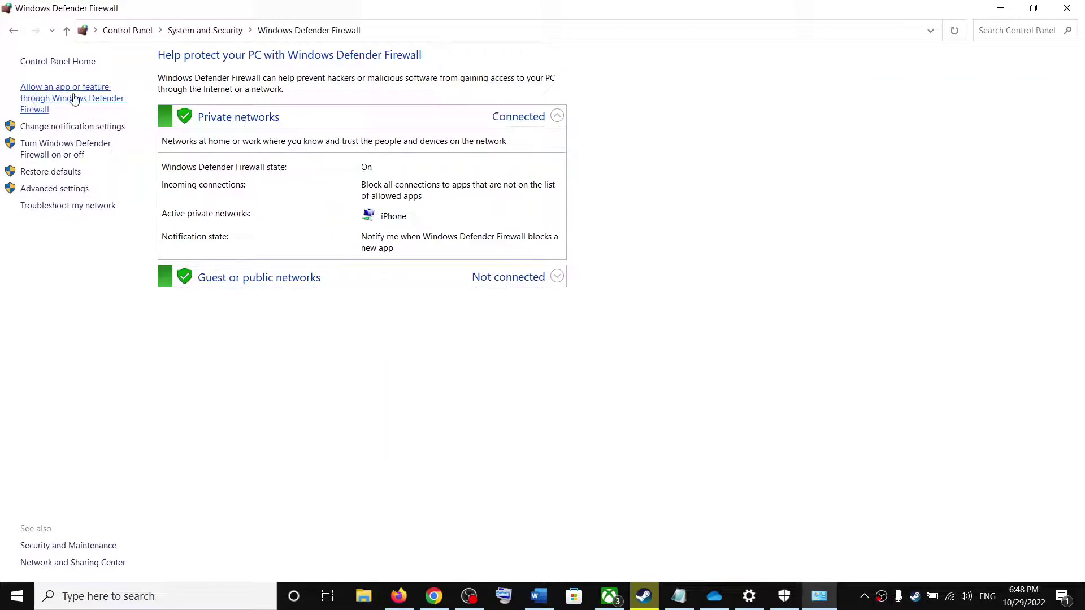
# - Try adding SO6.exe to the firewall's allowed apps, find it's already excepted, and cancel
pyautogui.click(60, 99)
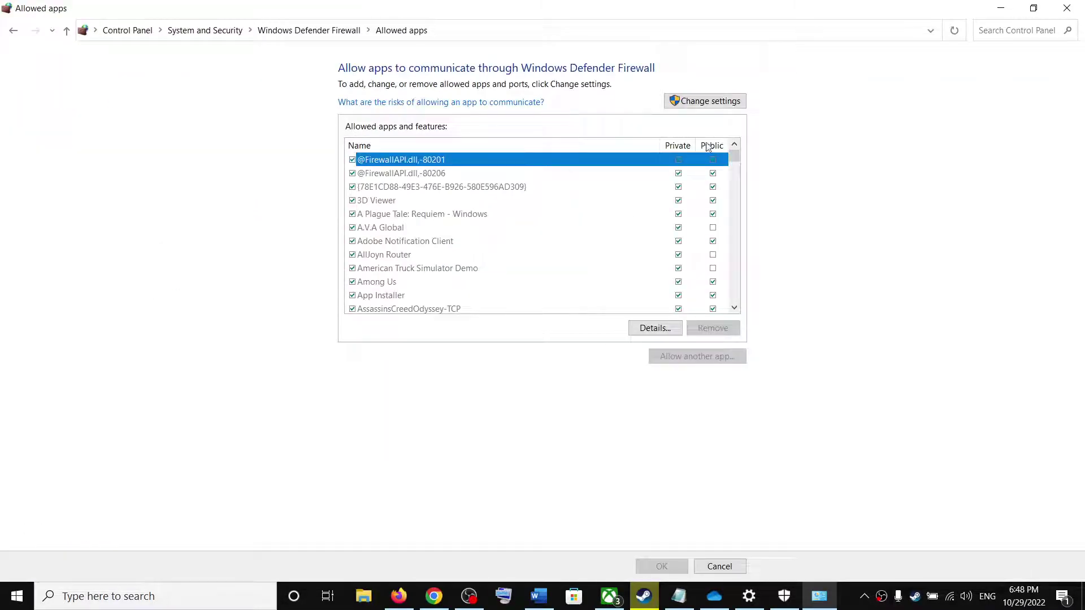
pyautogui.click(704, 101)
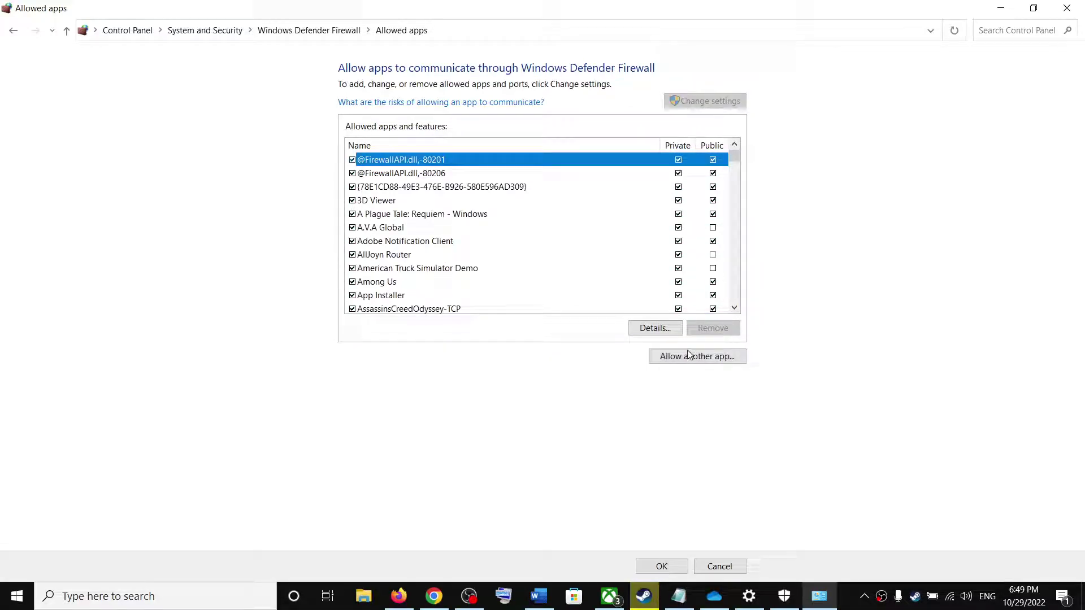
pyautogui.click(696, 356)
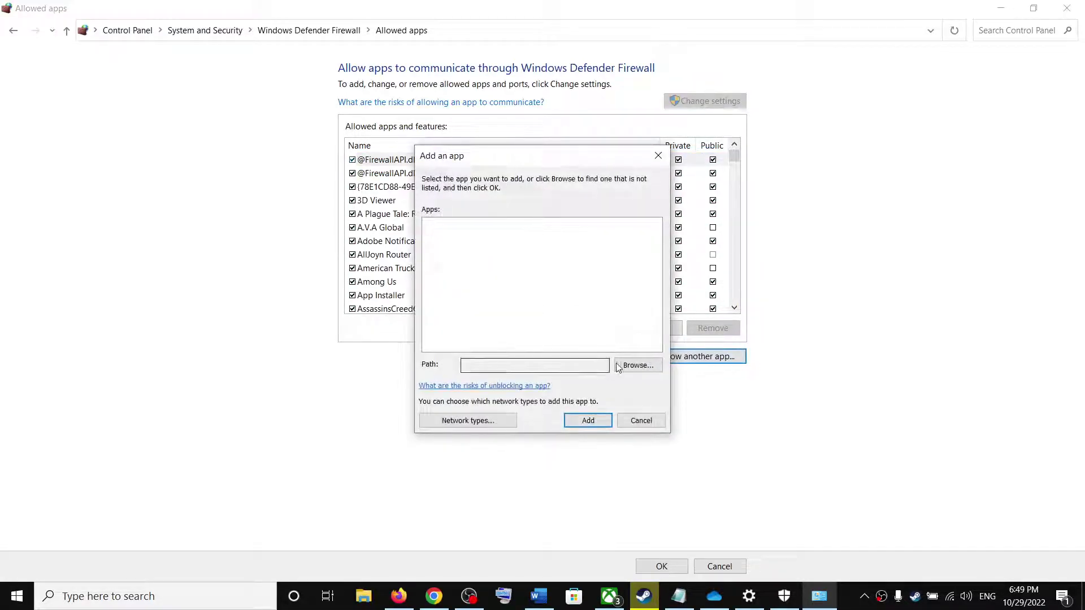
pyautogui.click(634, 365)
pyautogui.scroll(-5, 664, 322)
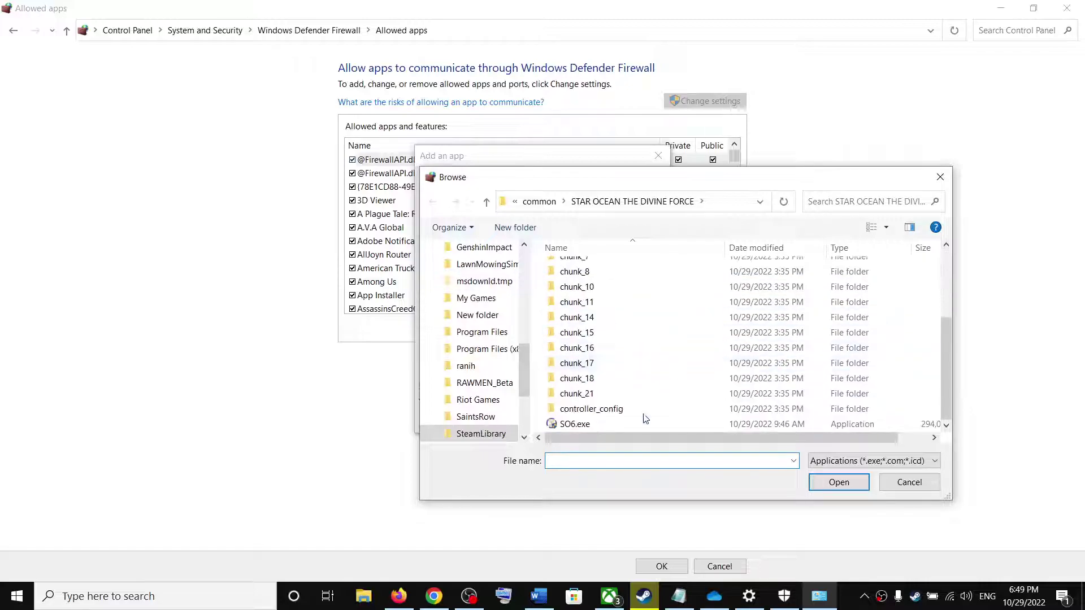
pyautogui.click(573, 424)
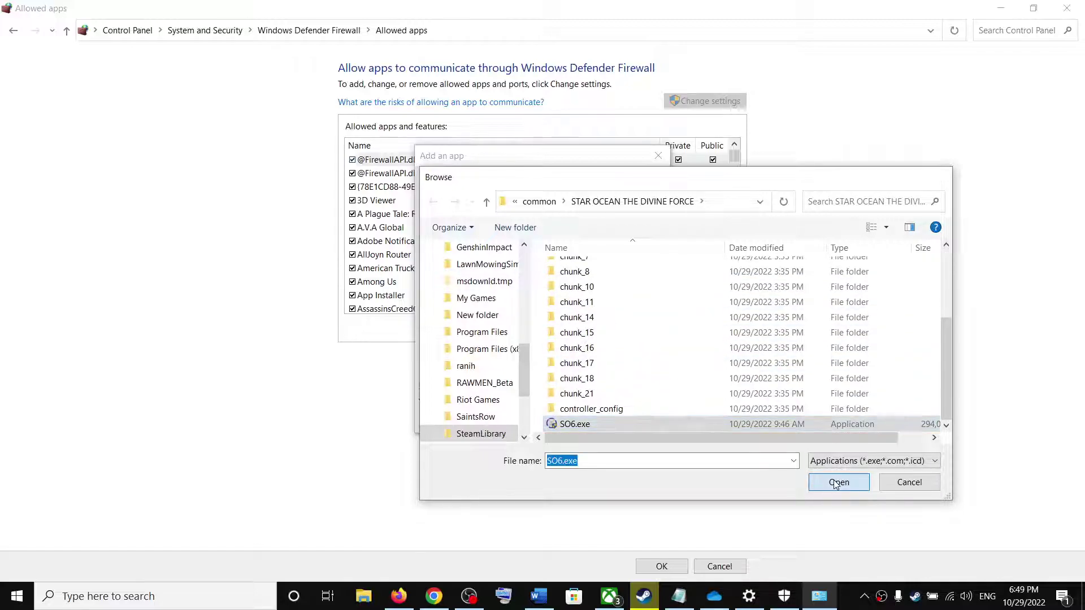
pyautogui.click(838, 482)
pyautogui.click(583, 422)
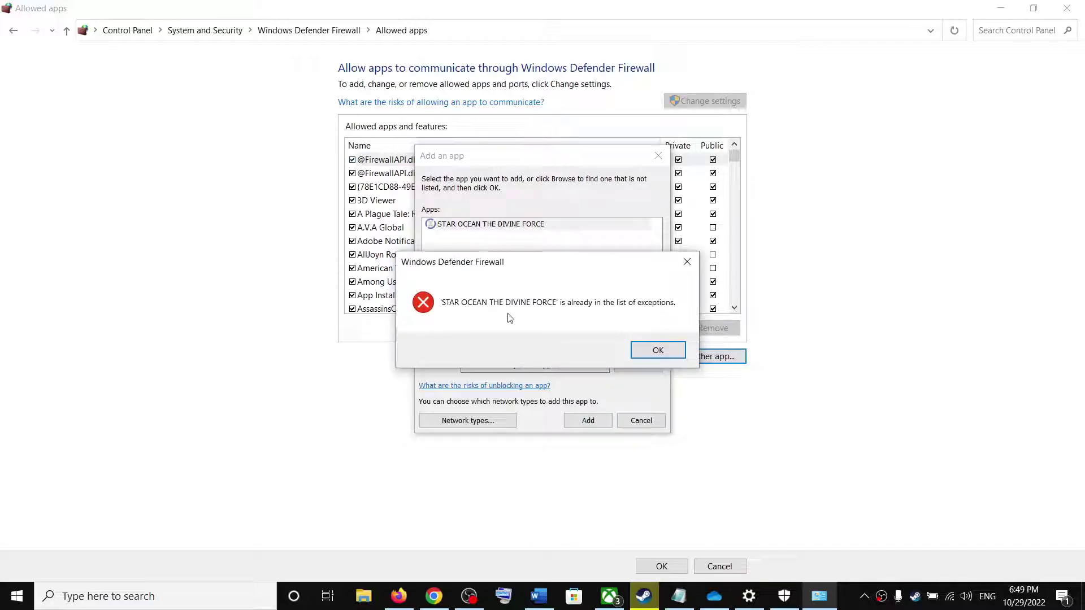
pyautogui.click(658, 350)
pyautogui.click(642, 420)
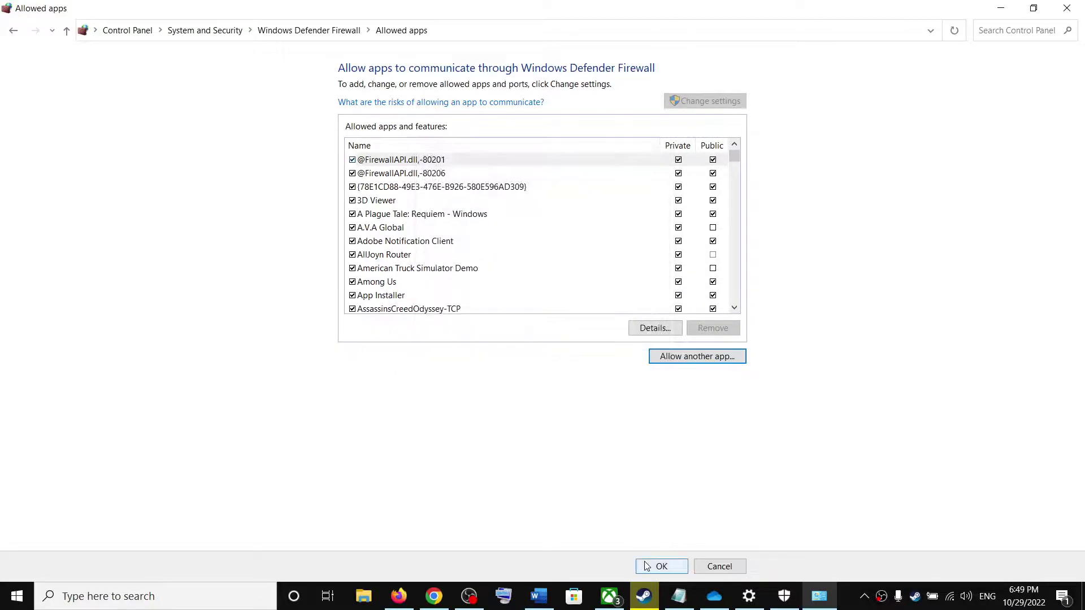
# - Close the firewall, Windows Security and Settings windows, then open and close OneDrive
pyautogui.click(647, 565)
pyautogui.click(1067, 8)
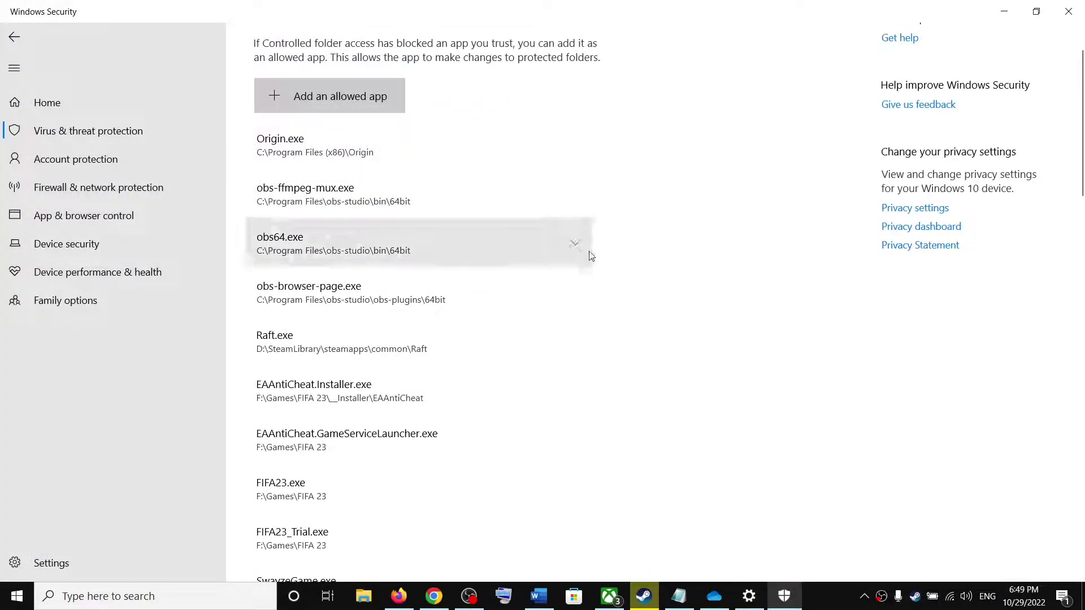
pyautogui.click(1068, 11)
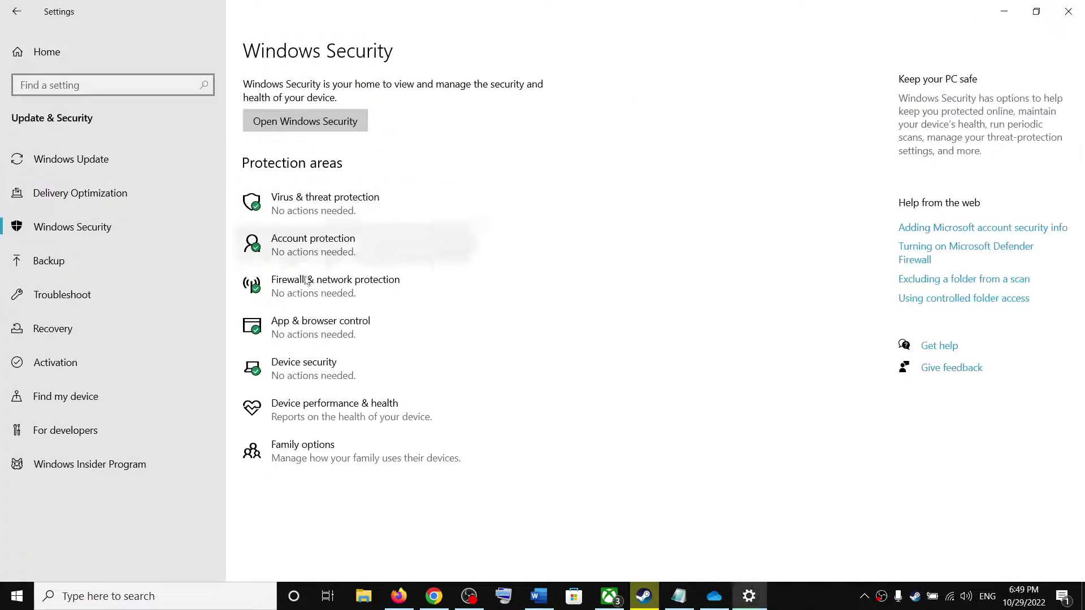
pyautogui.click(1075, 12)
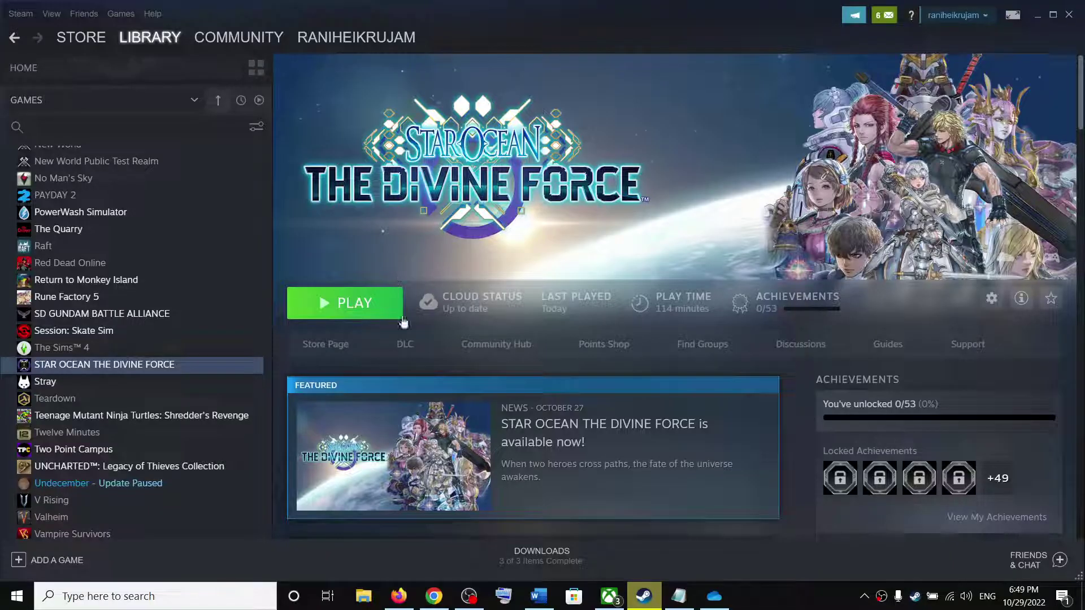
pyautogui.click(536, 595)
pyautogui.scroll(-3, 382, 272)
pyautogui.moveTo(184, 282); pyautogui.dragTo(475, 282)
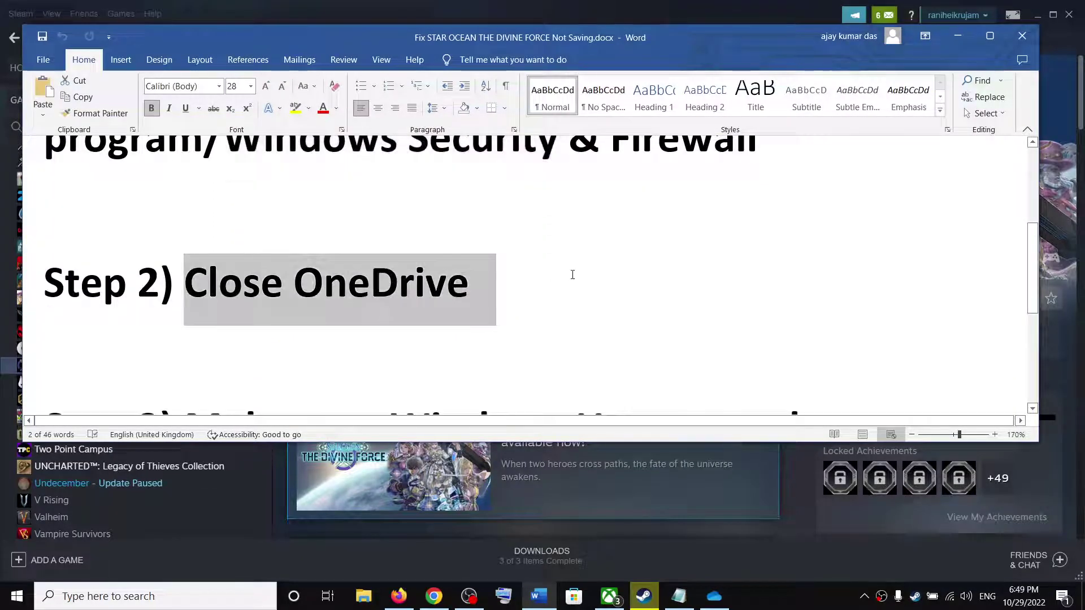
pyautogui.click(715, 596)
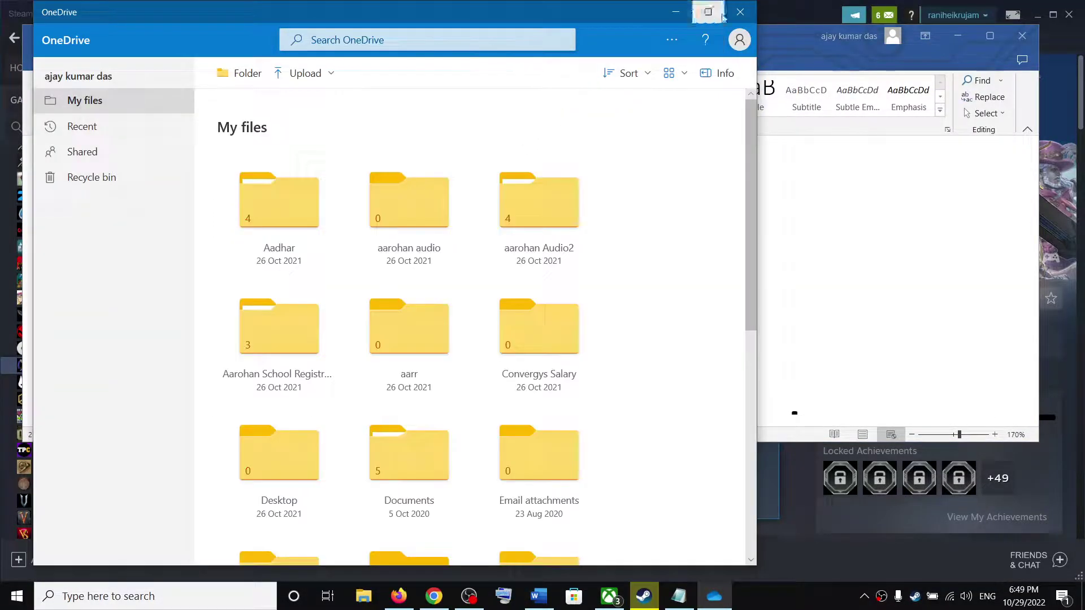
pyautogui.click(739, 12)
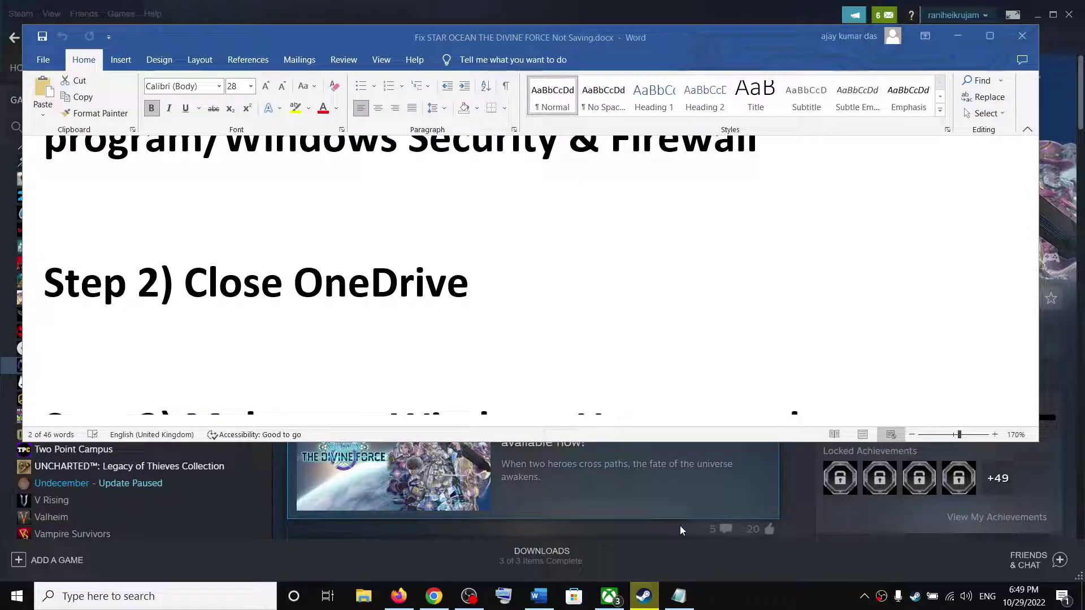
# - Check the hidden notification-area tray icons, then dismiss the popup
pyautogui.click(864, 595)
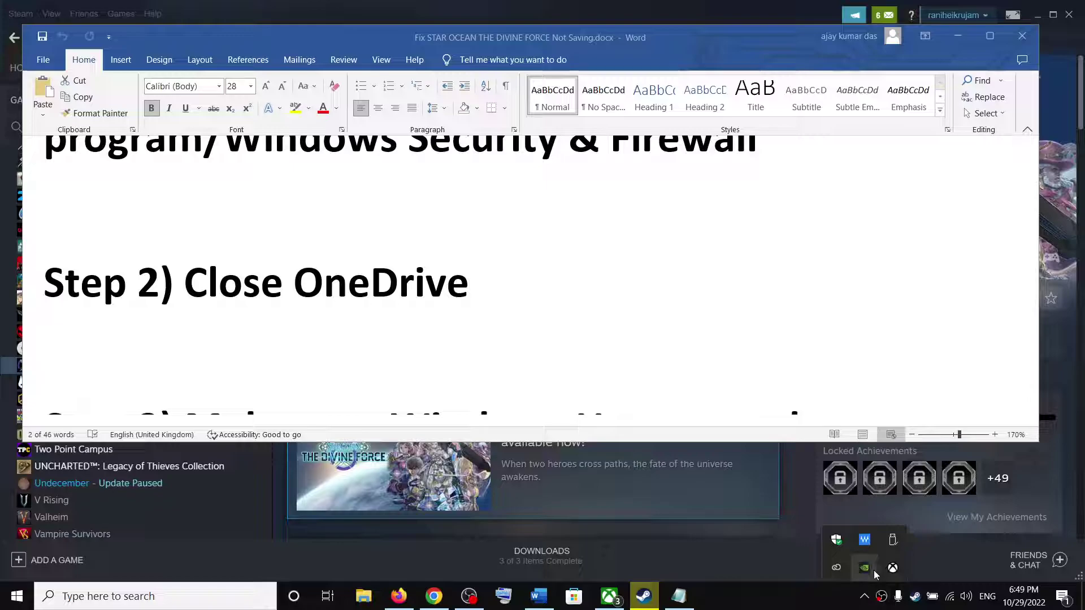
pyautogui.click(373, 282)
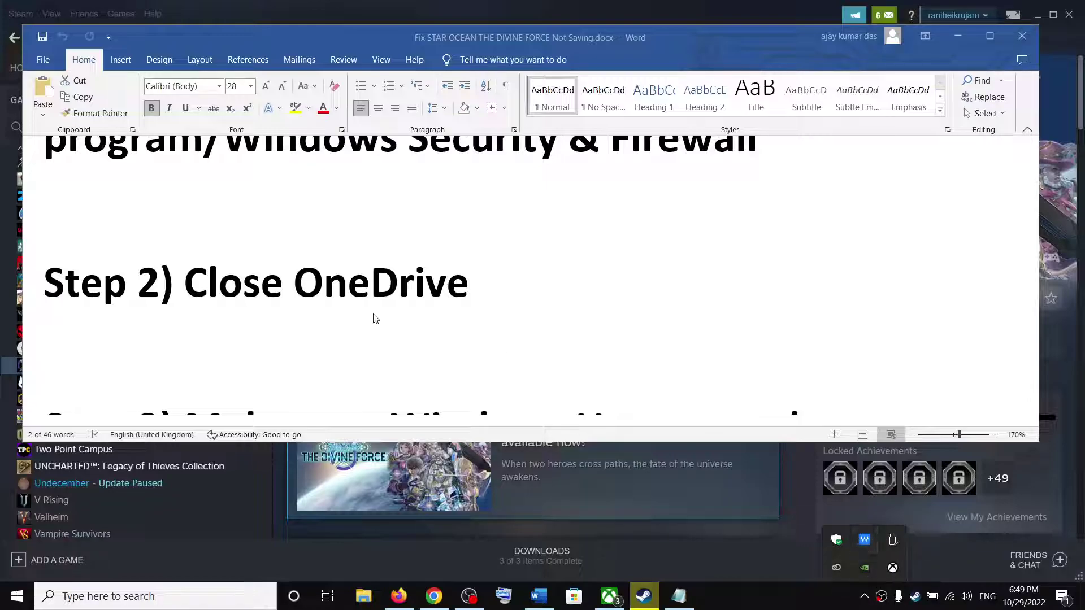
pyautogui.moveTo(183, 283); pyautogui.dragTo(469, 282)
pyautogui.scroll(-2, 373, 283)
pyautogui.moveTo(185, 314)
pyautogui.mouseDown()
pyautogui.moveTo(469, 315)
pyautogui.moveTo(617, 348)
pyautogui.moveTo(520, 373)
pyautogui.mouseUp()
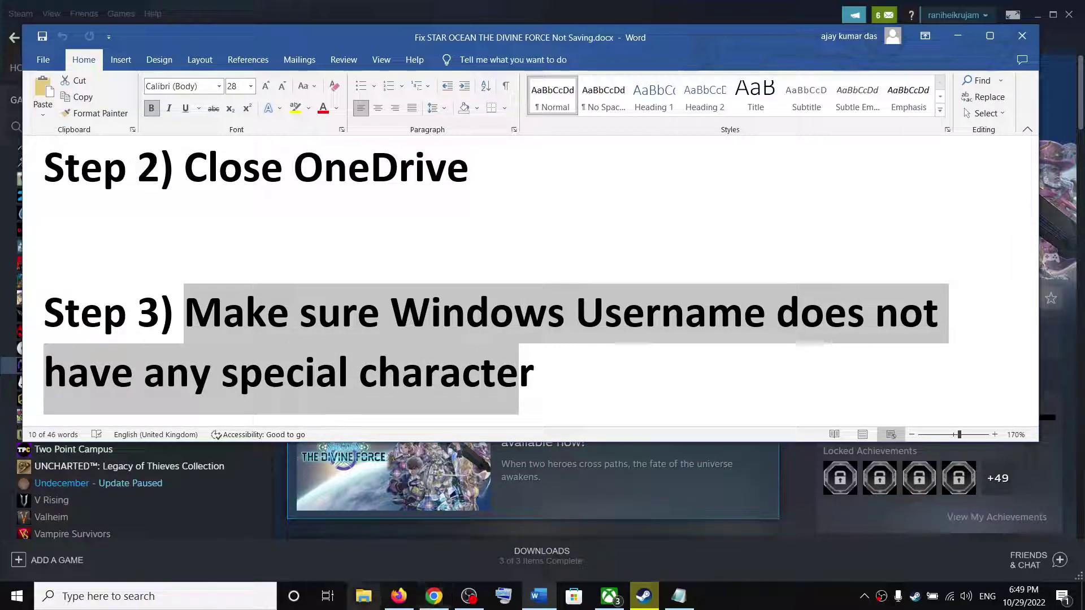
# - Open C:\Users in a maximized File Explorer window
pyautogui.click(449, 340)
pyautogui.press('super+e')
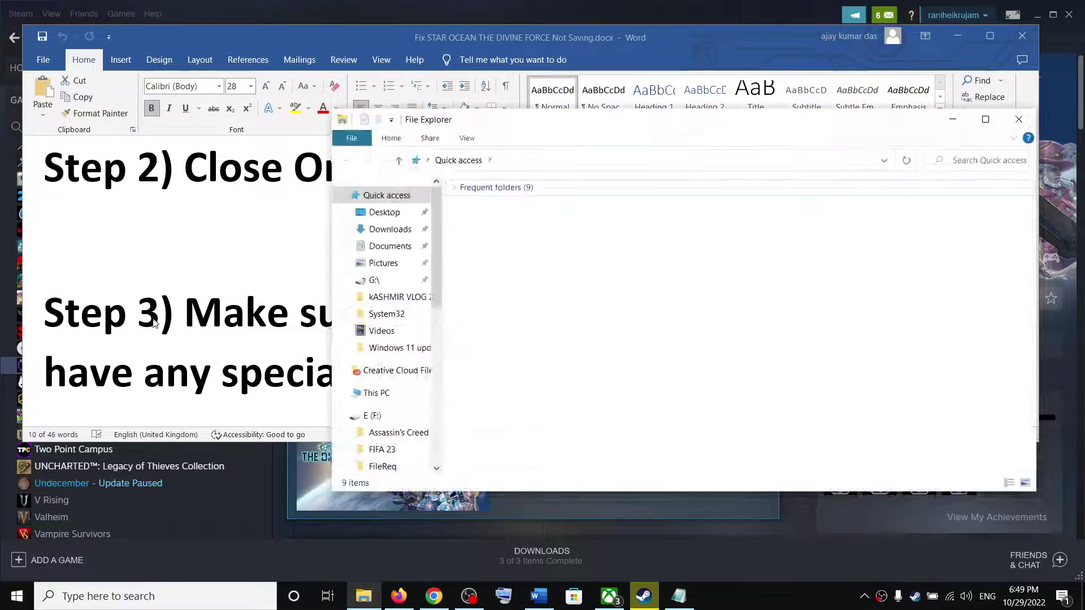
pyautogui.click(376, 393)
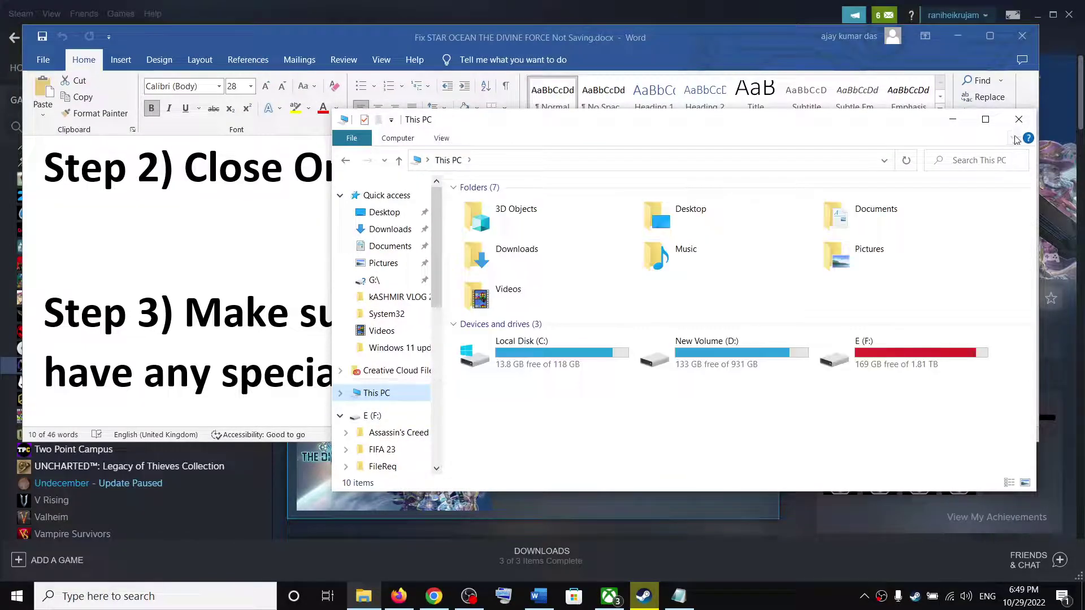
pyautogui.click(985, 119)
pyautogui.click(215, 187)
pyautogui.doubleClick(214, 186)
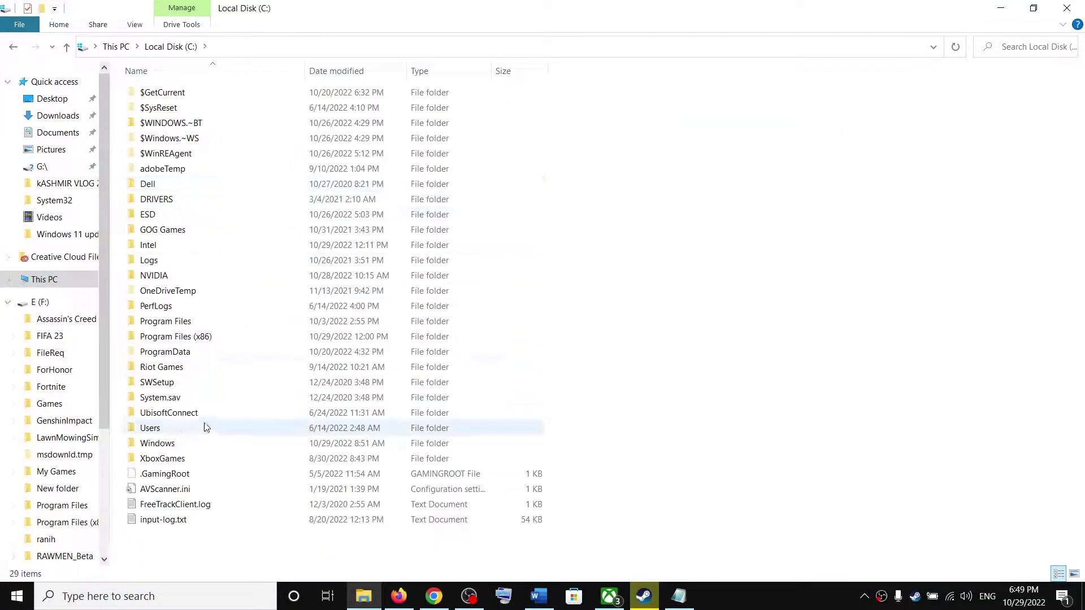
pyautogui.doubleClick(157, 428)
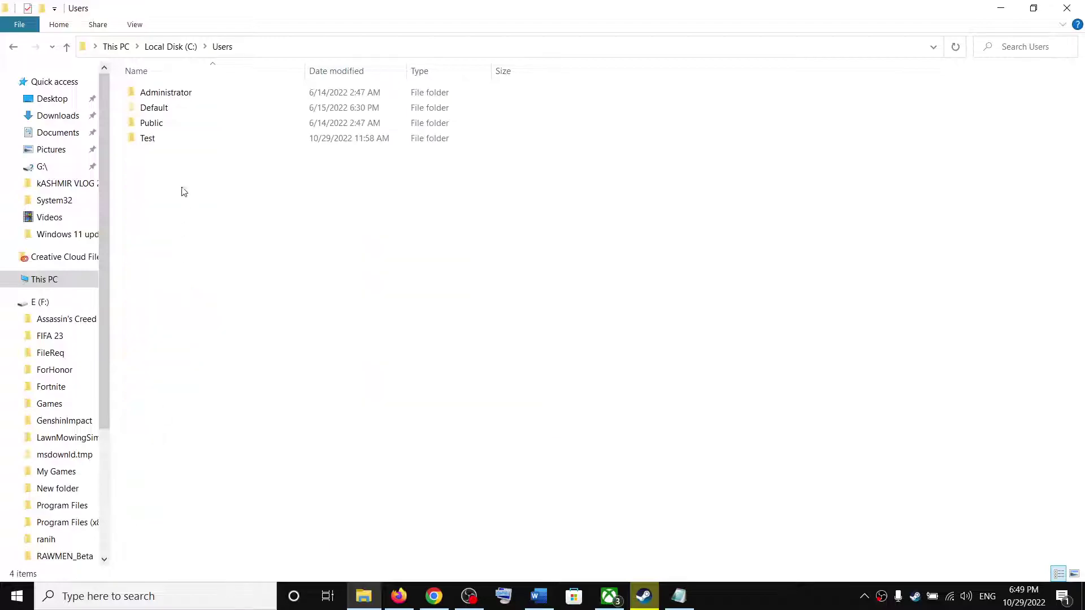
# - Check the Test user folder name, close Explorer, and highlight Step 4, Verify the game files
pyautogui.click(147, 139)
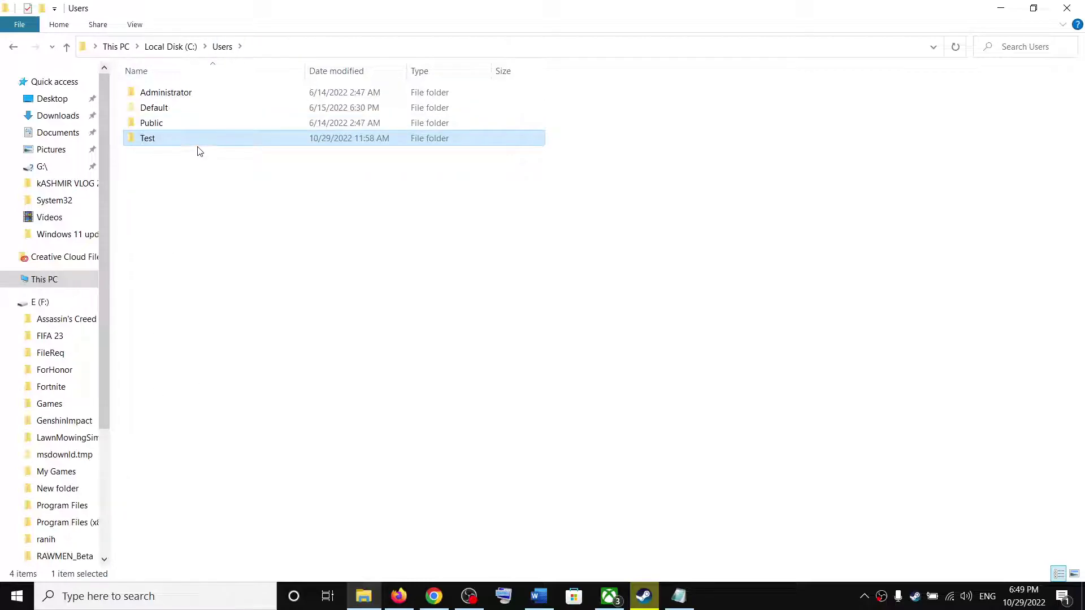
pyautogui.click(1066, 8)
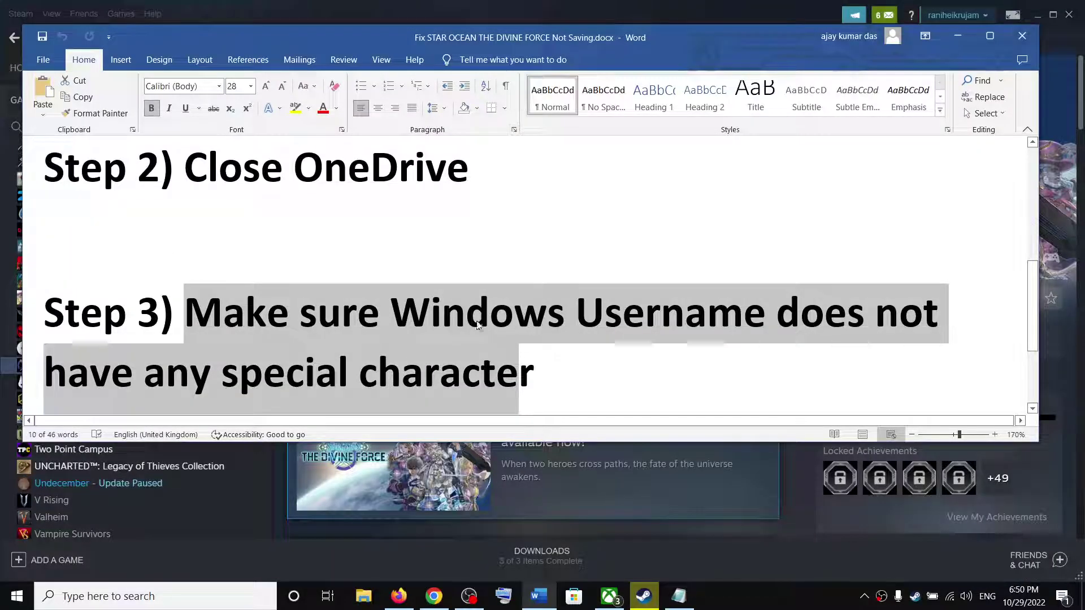
pyautogui.scroll(-1, 291, 335)
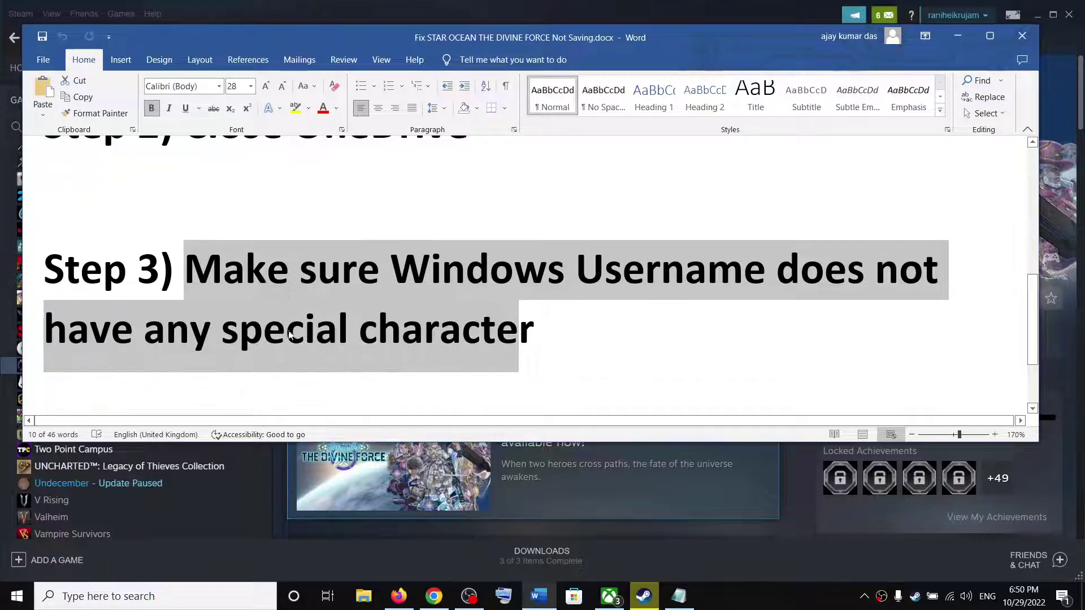
pyautogui.scroll(-2, 291, 334)
pyautogui.moveTo(184, 360); pyautogui.dragTo(585, 365)
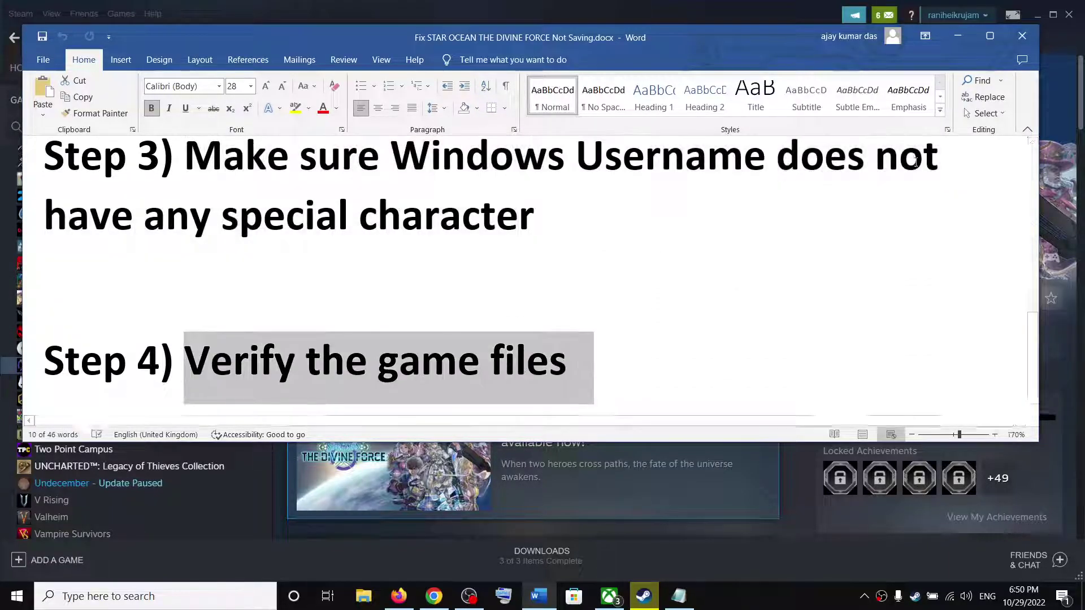
pyautogui.click(956, 35)
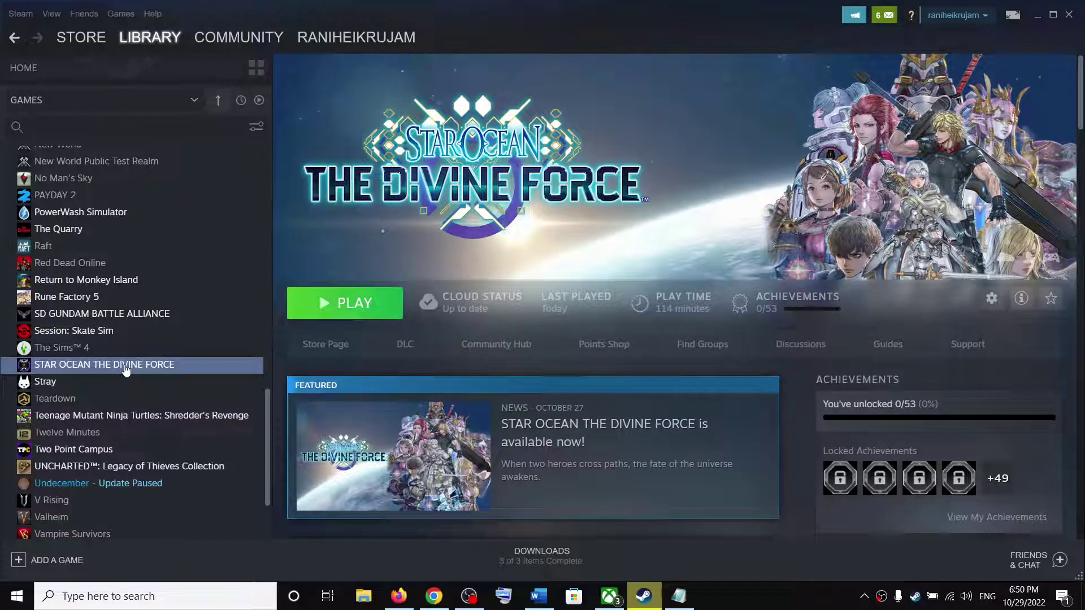
pyautogui.rightClick(128, 366)
pyautogui.click(533, 364)
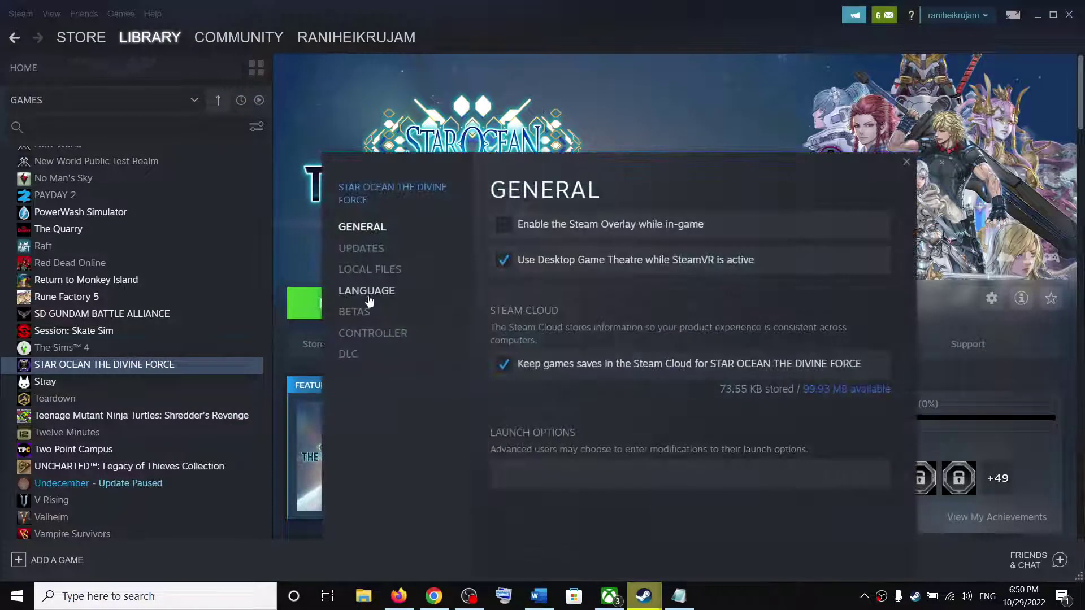
pyautogui.click(370, 270)
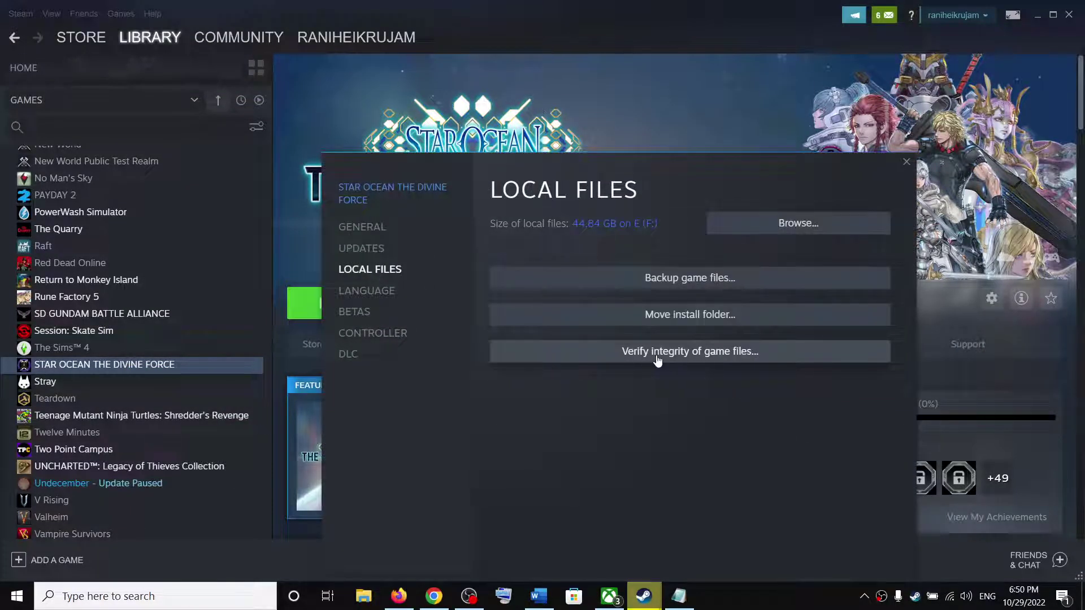
pyautogui.click(907, 161)
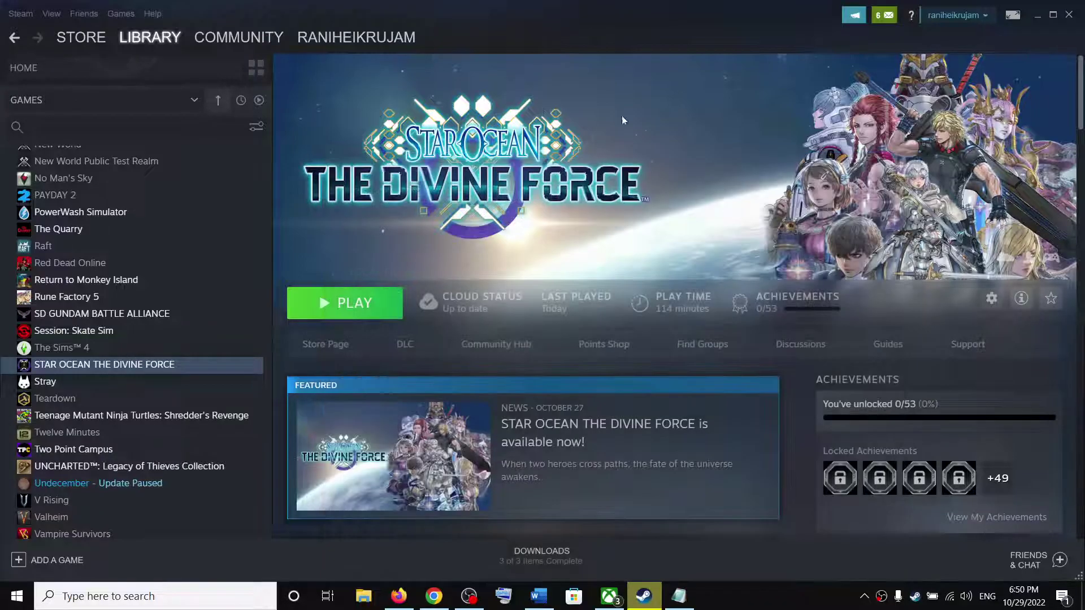